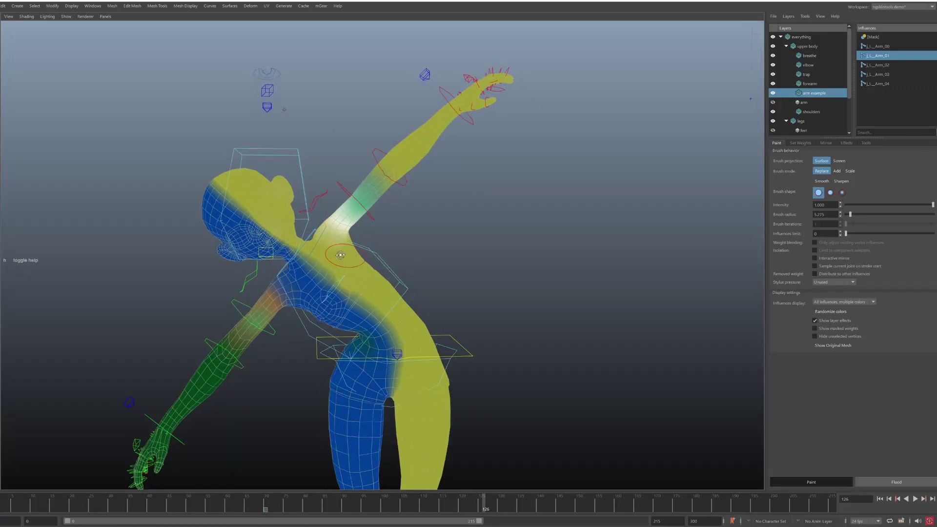
- Sample influences directly on the raised left arm and torso to view their weights in the arm example layer
{"action": "key", "text": "s"}
{"action": "key", "text": "s"}
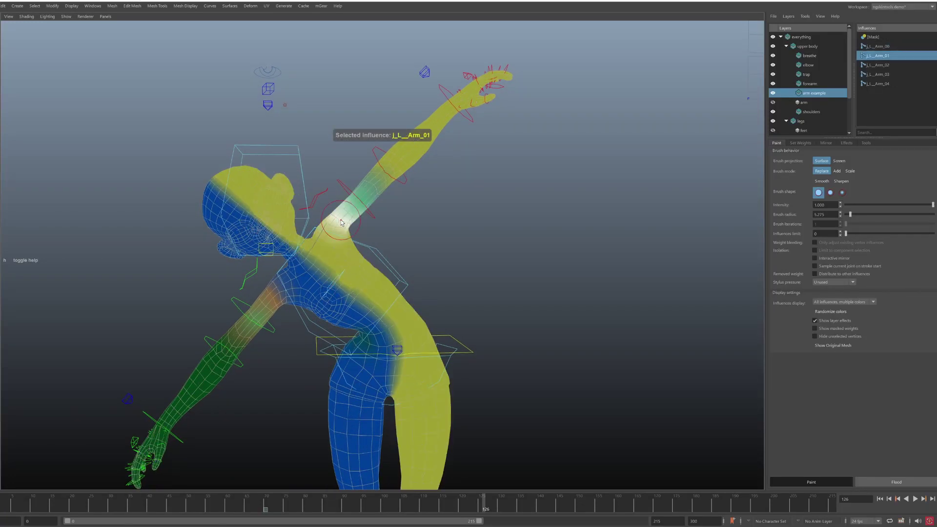
{"action": "mouse_move", "coordinate": [340, 222]}
{"action": "left_mouse_down"}
{"action": "mouse_move", "coordinate": [333, 236]}
{"action": "mouse_move", "coordinate": [377, 177]}
{"action": "left_mouse_up"}
{"action": "key", "text": "s"}
{"action": "mouse_move", "coordinate": [374, 274]}
{"action": "left_mouse_down"}
{"action": "mouse_move", "coordinate": [336, 235]}
{"action": "mouse_move", "coordinate": [342, 210]}
{"action": "mouse_move", "coordinate": [387, 190]}
{"action": "mouse_move", "coordinate": [368, 188]}
{"action": "mouse_move", "coordinate": [356, 203]}
{"action": "mouse_move", "coordinate": [419, 140]}
{"action": "left_mouse_up"}
{"action": "key", "text": "s"}
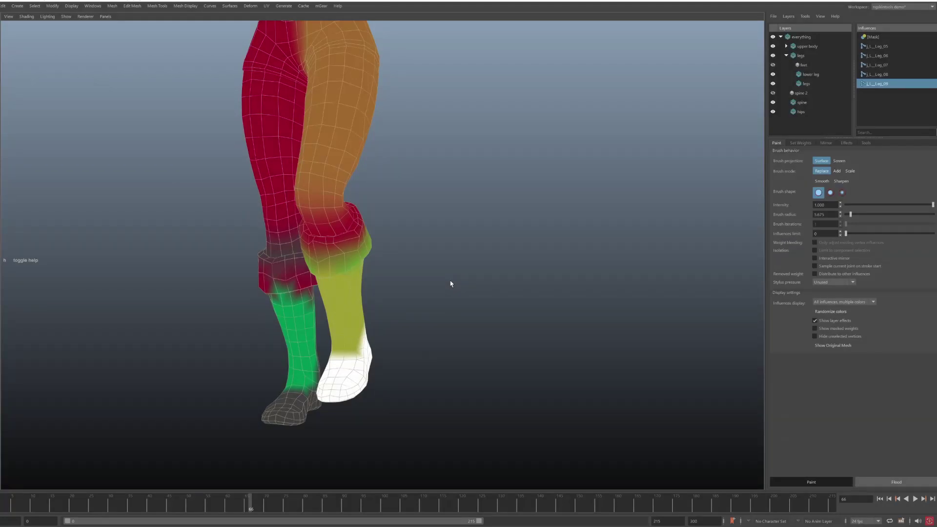
- Paint the j_L__Leg_09 influence from the left foot up over the ankle in Replace mode at intensity 1.000
{"action": "mouse_move", "coordinate": [401, 320]}
{"action": "left_mouse_down", "text": "alt"}
{"action": "mouse_move", "coordinate": [376, 322]}
{"action": "mouse_move", "coordinate": [395, 332]}
{"action": "left_mouse_up", "text": "alt"}
{"action": "left_click_drag", "start_coordinate": [356, 369], "coordinate": [356, 364]}
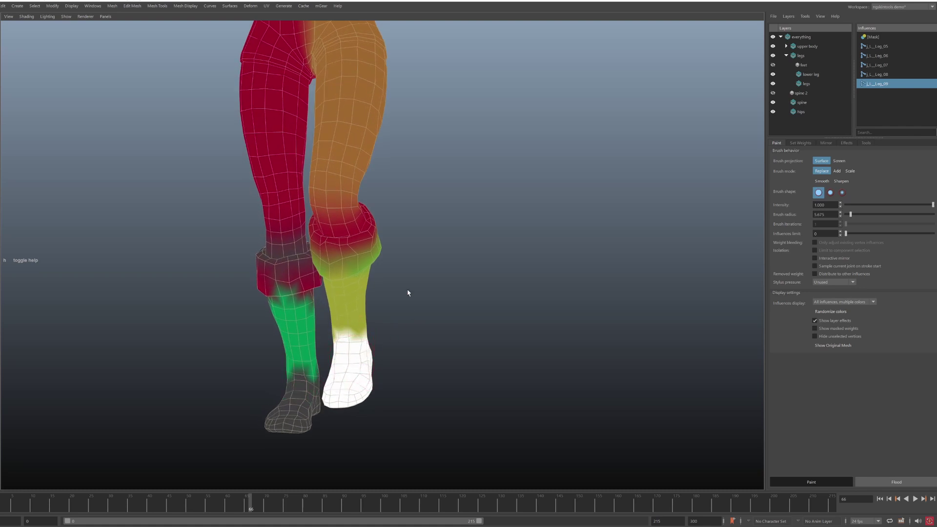
{"action": "mouse_move", "coordinate": [408, 293]}
{"action": "left_mouse_down", "text": "alt"}
{"action": "mouse_move", "coordinate": [362, 318]}
{"action": "mouse_move", "coordinate": [340, 285]}
{"action": "mouse_move", "coordinate": [351, 317]}
{"action": "mouse_move", "coordinate": [241, 316]}
{"action": "left_mouse_up", "text": "alt"}
{"action": "left_click_drag", "start_coordinate": [456, 329], "coordinate": [398, 302], "text": "alt"}
- Return the animation to frame 0 and scrub forward to check how the legs deform in the raised-leg pose
{"action": "left_click", "coordinate": [2, 502]}
{"action": "mouse_move", "coordinate": [288, 288]}
{"action": "left_mouse_down", "text": "alt"}
{"action": "mouse_move", "coordinate": [377, 283]}
{"action": "mouse_move", "coordinate": [404, 268]}
{"action": "mouse_move", "coordinate": [389, 272]}
{"action": "left_mouse_up", "text": "alt"}
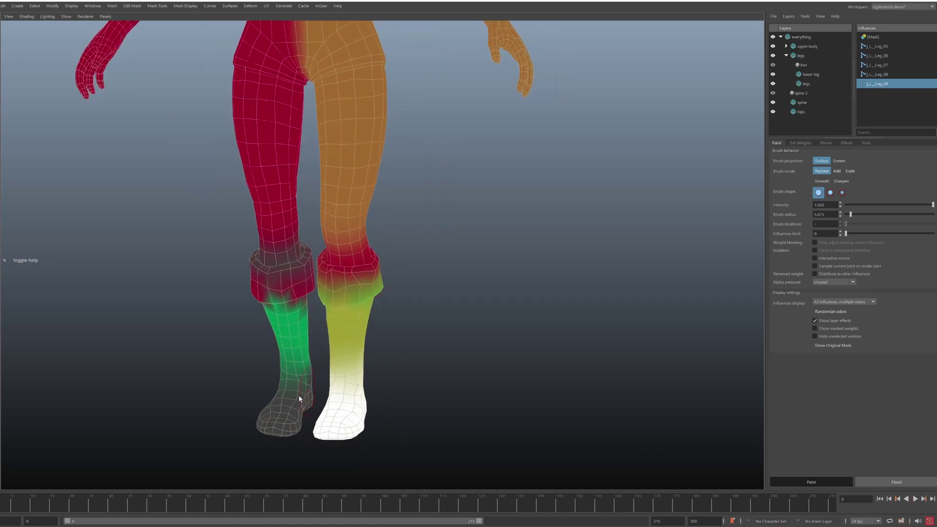
{"action": "left_click_drag", "start_coordinate": [126, 501], "coordinate": [285, 501]}
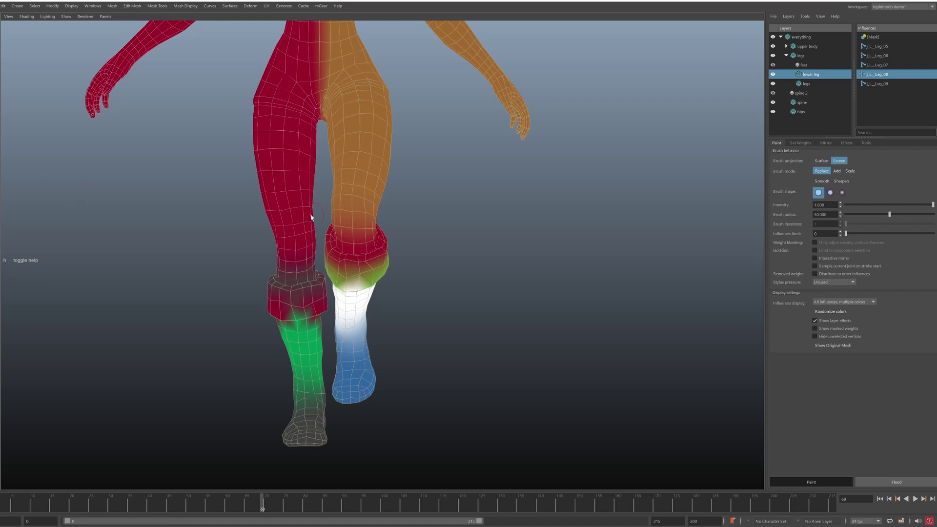
- Turn off the display of layer effects and pick the j_L__Leg_09 influence directly on the left lower leg
{"action": "left_click", "coordinate": [833, 322]}
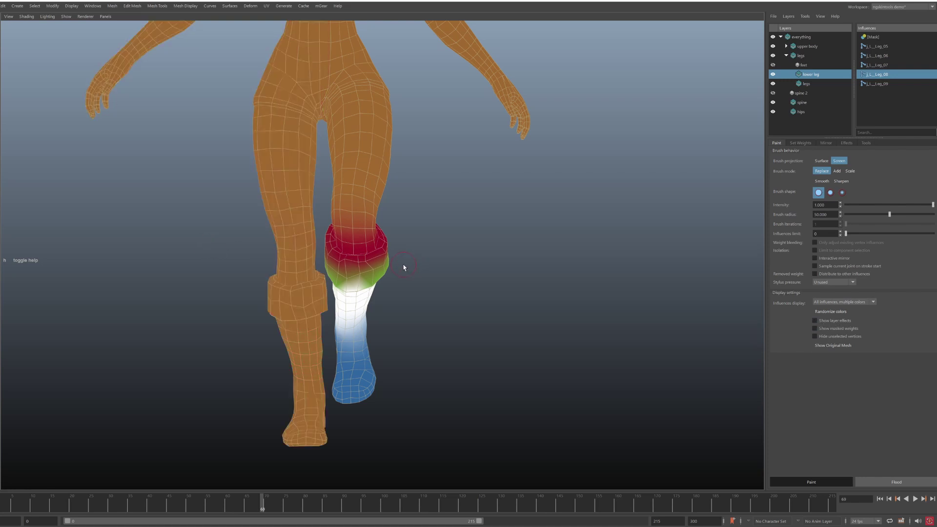
{"action": "left_click_drag", "start_coordinate": [369, 286], "coordinate": [345, 312], "text": "alt"}
{"action": "key", "text": "s"}
{"action": "left_click_drag", "start_coordinate": [330, 205], "coordinate": [335, 348]}
{"action": "left_click", "coordinate": [347, 338]}
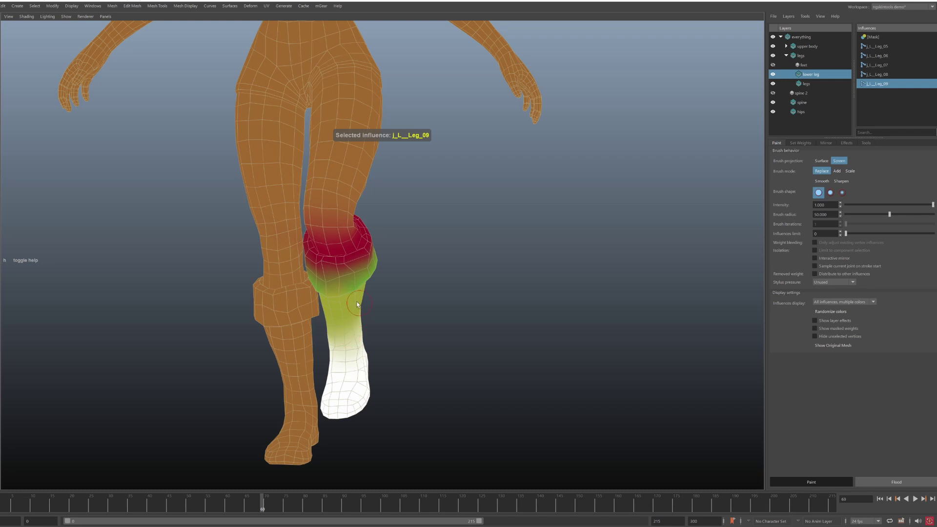
- Compare the weights of the j_L__Leg_06, 07 and 09 influences and view the influence list's Used Influences Only option
{"action": "left_click", "coordinate": [901, 55]}
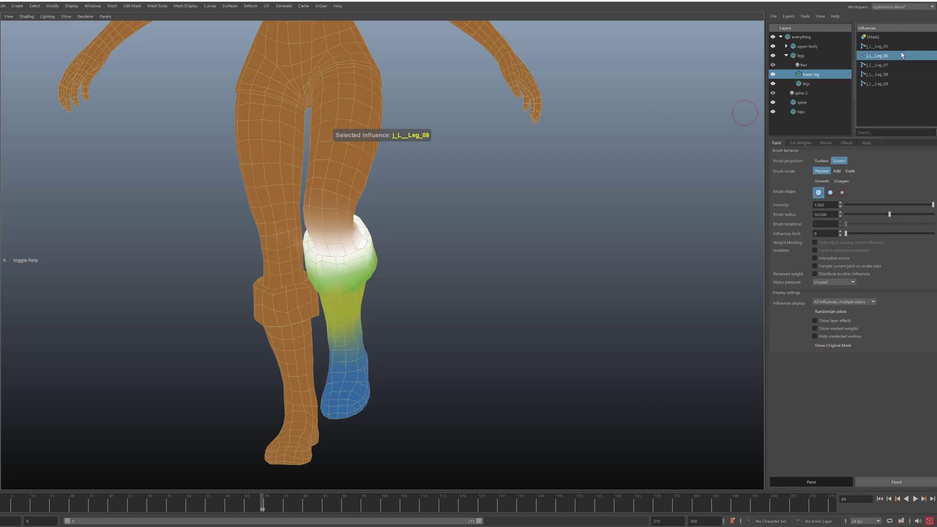
{"action": "right_click", "coordinate": [885, 83]}
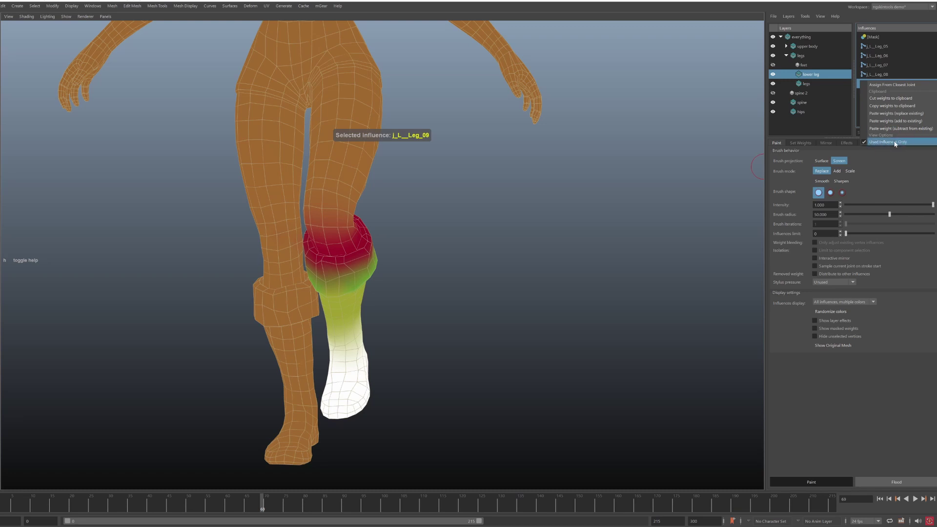
{"action": "left_click", "coordinate": [879, 69]}
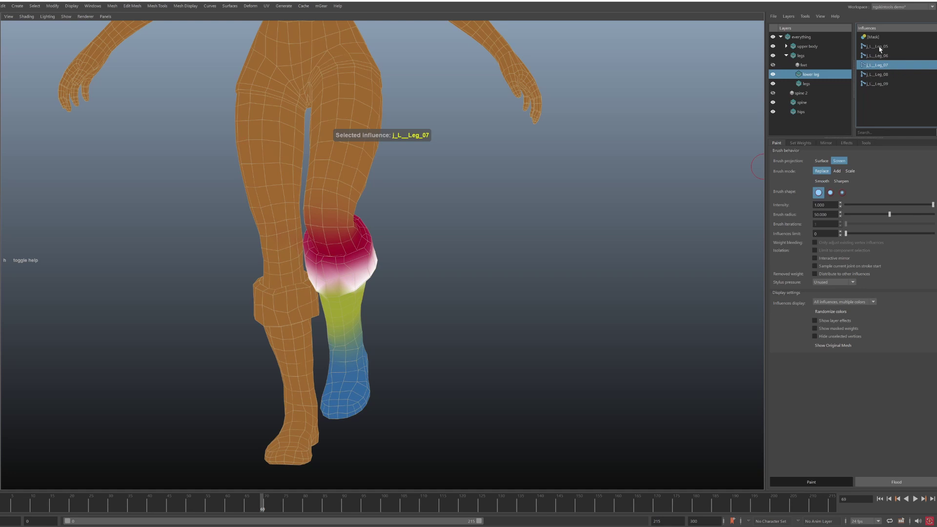
{"action": "left_click", "coordinate": [878, 56]}
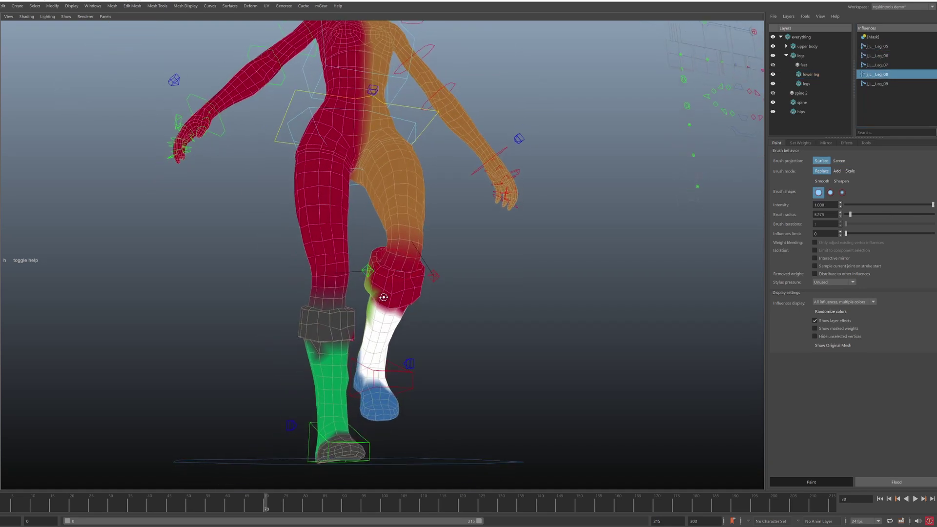
- Review the layer's mirror effect settings for influence weights and layer mask alongside the raised left leg
{"action": "left_click_drag", "start_coordinate": [390, 303], "coordinate": [388, 303], "text": "alt"}
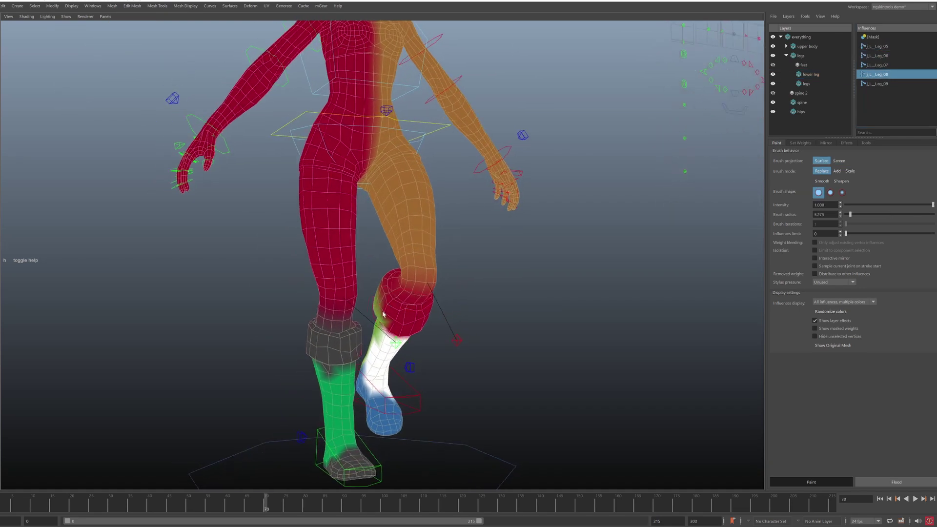
{"action": "left_click", "coordinate": [849, 143]}
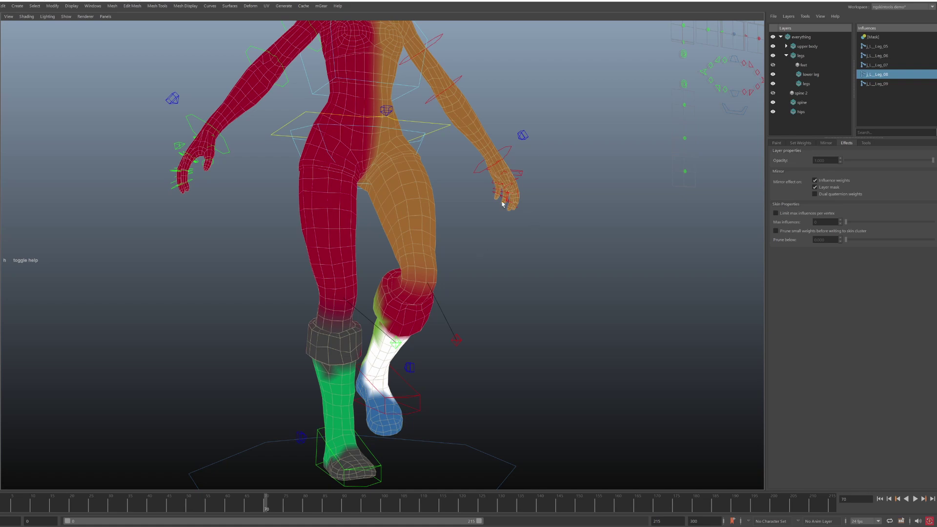
{"action": "mouse_move", "coordinate": [451, 318]}
{"action": "left_mouse_down", "text": "alt"}
{"action": "mouse_move", "coordinate": [412, 320]}
{"action": "mouse_move", "coordinate": [420, 320]}
{"action": "left_mouse_up", "text": "alt"}
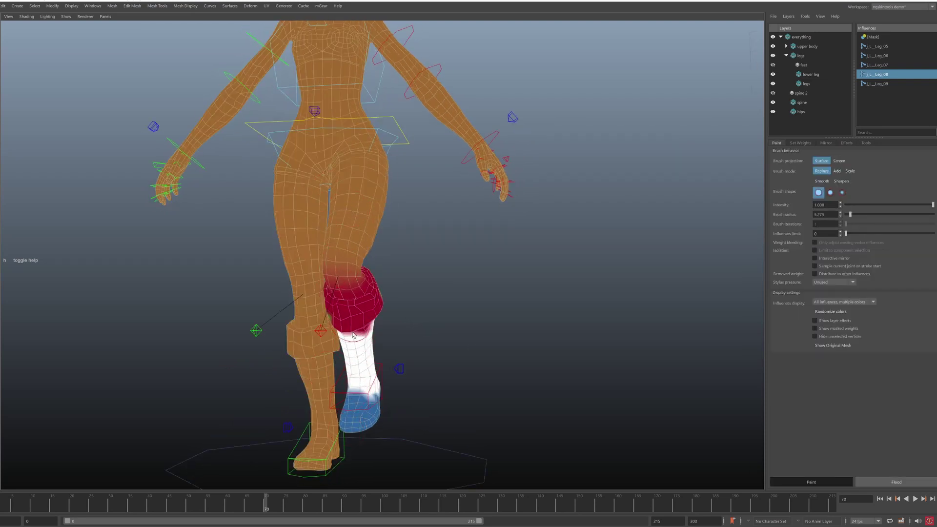
- Turn on Show layer effects and inspect the mirrored weights across the whole body and through the animation
{"action": "left_click", "coordinate": [835, 321]}
{"action": "left_click_drag", "start_coordinate": [336, 319], "coordinate": [310, 314], "text": "alt"}
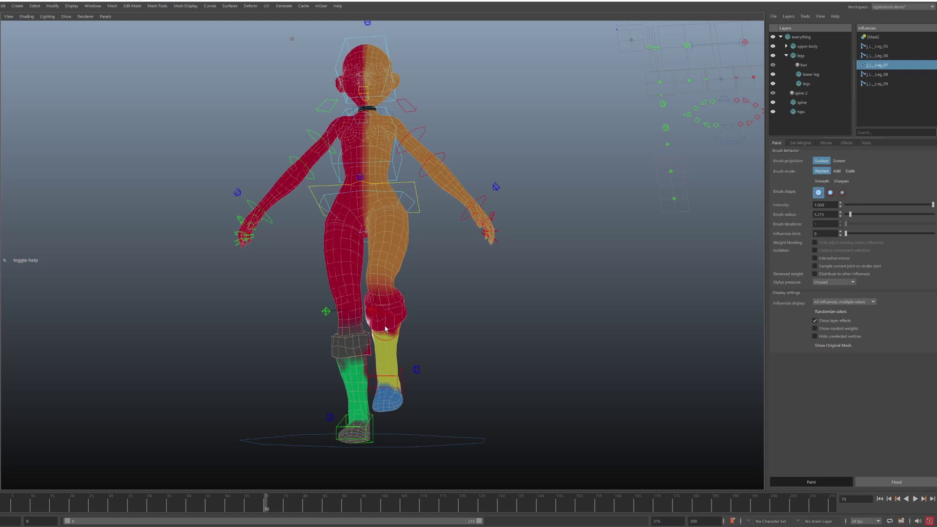
{"action": "left_click_drag", "start_coordinate": [385, 329], "coordinate": [327, 257], "text": "alt"}
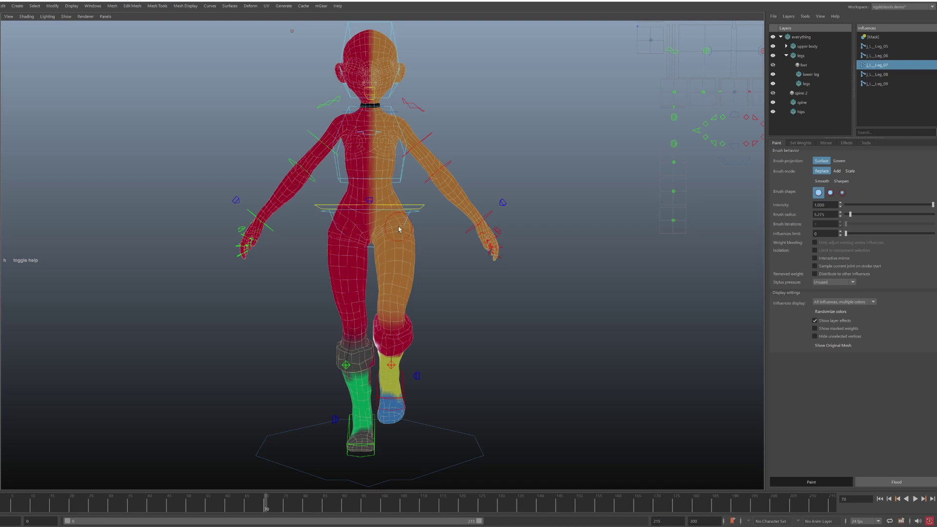
{"action": "left_click_drag", "start_coordinate": [416, 211], "coordinate": [405, 220], "text": "alt"}
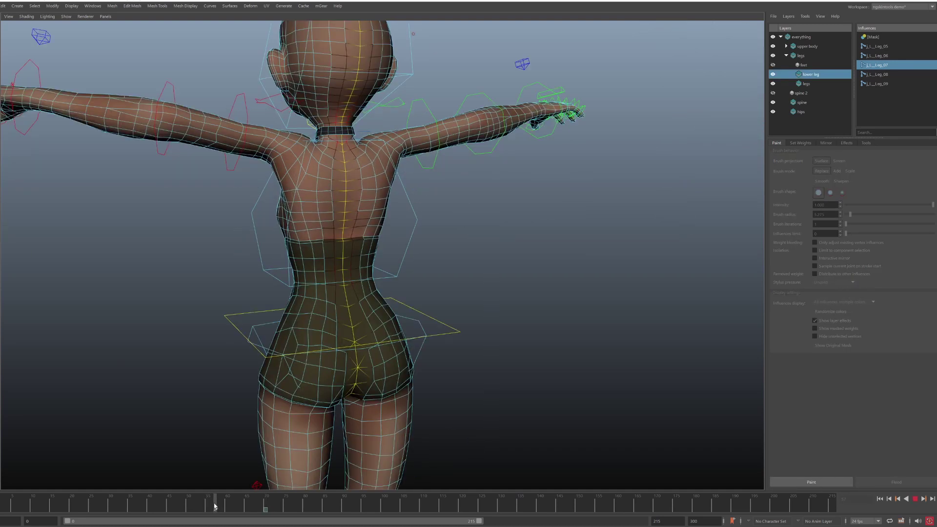
{"action": "mouse_move", "coordinate": [217, 506]}
{"action": "left_mouse_down"}
{"action": "mouse_move", "coordinate": [187, 505]}
{"action": "mouse_move", "coordinate": [717, 504]}
{"action": "mouse_move", "coordinate": [17, 508]}
{"action": "mouse_move", "coordinate": [253, 521]}
{"action": "left_mouse_up"}
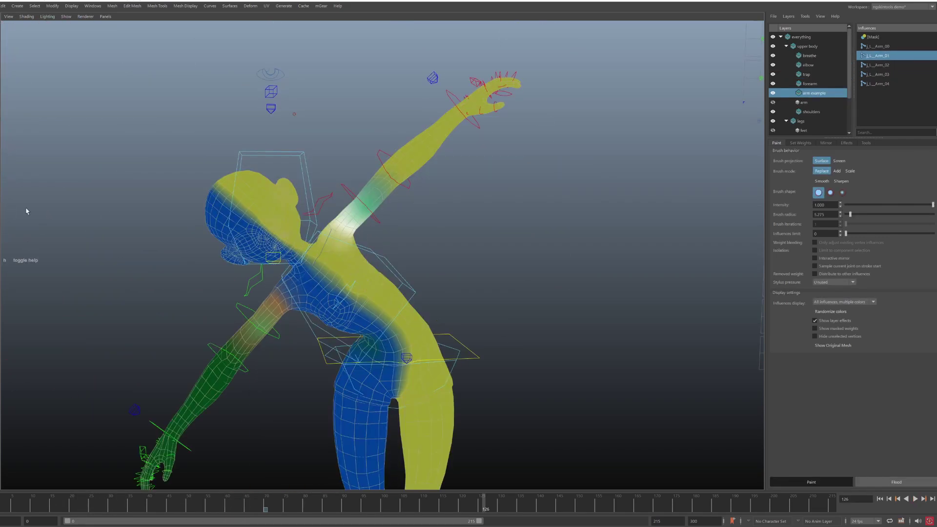
- Pick the j_L__Arm_01 and j_L__Arm_00 influences on the mesh to compare their weights over the shoulder, torso and arm
{"action": "mouse_move", "coordinate": [336, 239]}
{"action": "left_mouse_down", "text": "alt"}
{"action": "mouse_move", "coordinate": [323, 242]}
{"action": "mouse_move", "coordinate": [341, 257]}
{"action": "left_mouse_up", "text": "alt"}
{"action": "key", "text": "s"}
{"action": "key", "text": "s"}
{"action": "left_click", "coordinate": [337, 220]}
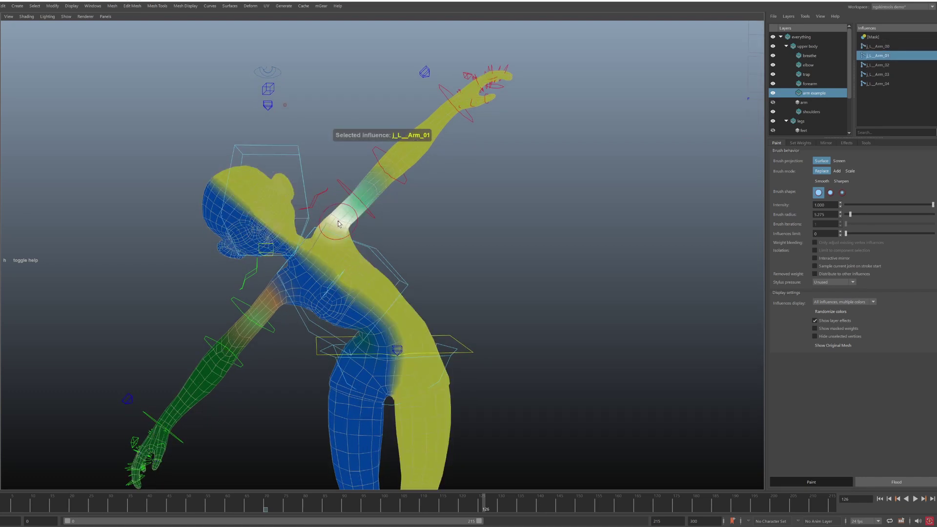
{"action": "left_click_drag", "start_coordinate": [339, 220], "coordinate": [337, 216]}
{"action": "left_click", "coordinate": [380, 285]}
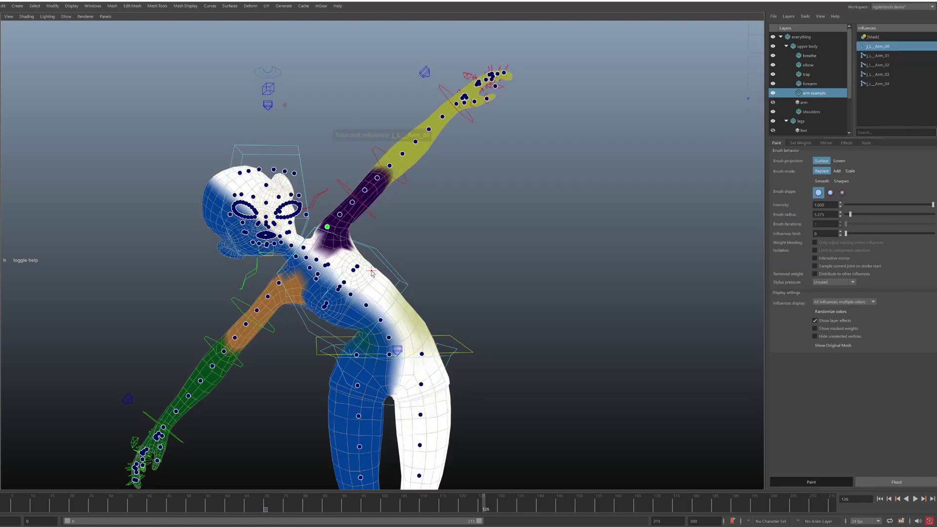
{"action": "mouse_move", "coordinate": [376, 296]}
{"action": "left_mouse_down"}
{"action": "mouse_move", "coordinate": [344, 259]}
{"action": "mouse_move", "coordinate": [337, 230]}
{"action": "mouse_move", "coordinate": [420, 137]}
{"action": "left_mouse_up"}
{"action": "left_click", "coordinate": [383, 186]}
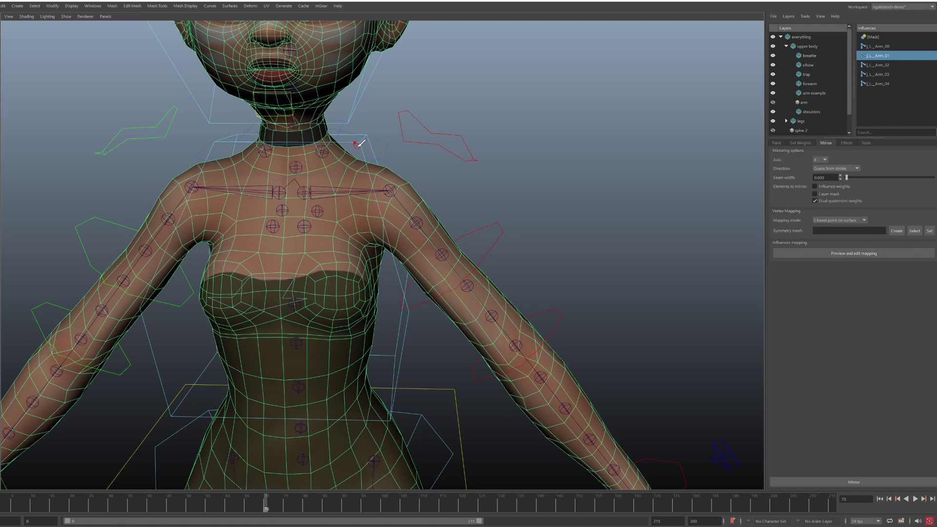
{"action": "left_click", "coordinate": [349, 193]}
{"action": "left_click", "coordinate": [369, 199]}
{"action": "left_click_drag", "start_coordinate": [394, 188], "coordinate": [398, 187]}
{"action": "left_click_drag", "start_coordinate": [207, 199], "coordinate": [229, 193]}
{"action": "left_click", "coordinate": [241, 194]}
{"action": "left_click", "coordinate": [188, 183]}
{"action": "left_click", "coordinate": [189, 185]}
{"action": "mouse_move", "coordinate": [228, 191]}
{"action": "left_mouse_down"}
{"action": "mouse_move", "coordinate": [315, 173]}
{"action": "mouse_move", "coordinate": [348, 188]}
{"action": "left_mouse_up"}
{"action": "mouse_move", "coordinate": [210, 184]}
{"action": "left_mouse_down"}
{"action": "mouse_move", "coordinate": [251, 157]}
{"action": "mouse_move", "coordinate": [307, 152]}
{"action": "mouse_move", "coordinate": [366, 185]}
{"action": "mouse_move", "coordinate": [360, 191]}
{"action": "mouse_move", "coordinate": [369, 180]}
{"action": "left_mouse_up"}
{"action": "left_click", "coordinate": [405, 251]}
{"action": "key", "text": "ctrl+z"}
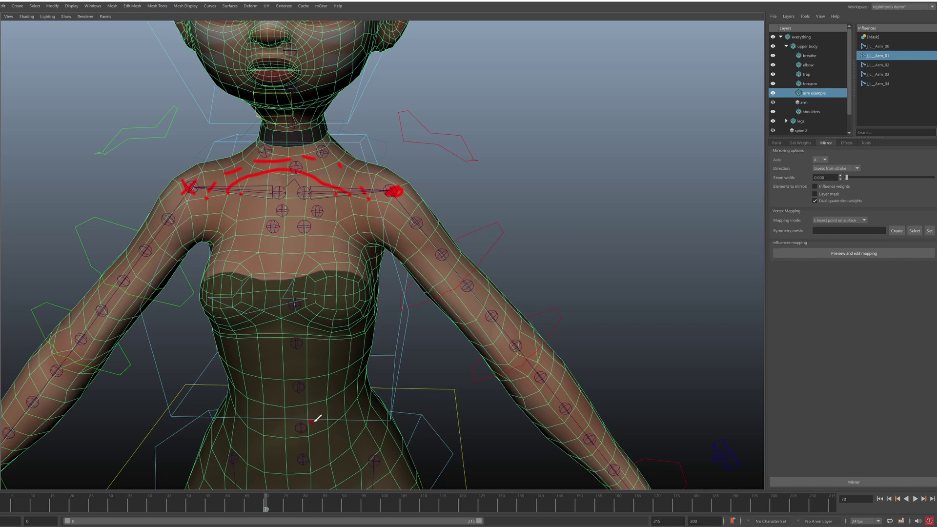
{"action": "left_click", "coordinate": [298, 386]}
{"action": "left_click", "coordinate": [294, 342]}
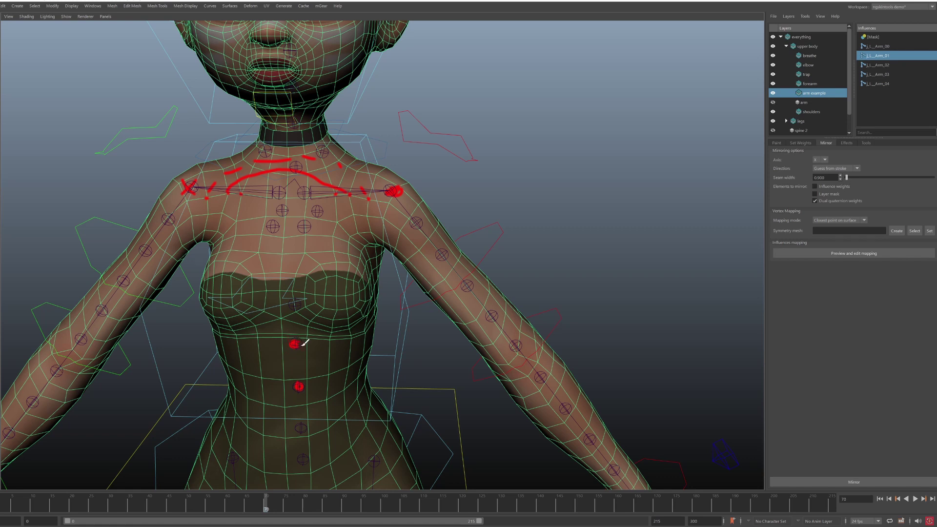
{"action": "left_click", "coordinate": [301, 427]}
{"action": "left_click_drag", "start_coordinate": [259, 373], "coordinate": [262, 378]}
{"action": "mouse_move", "coordinate": [301, 335]}
{"action": "left_mouse_down"}
{"action": "mouse_move", "coordinate": [305, 352]}
{"action": "mouse_move", "coordinate": [296, 345]}
{"action": "left_mouse_up"}
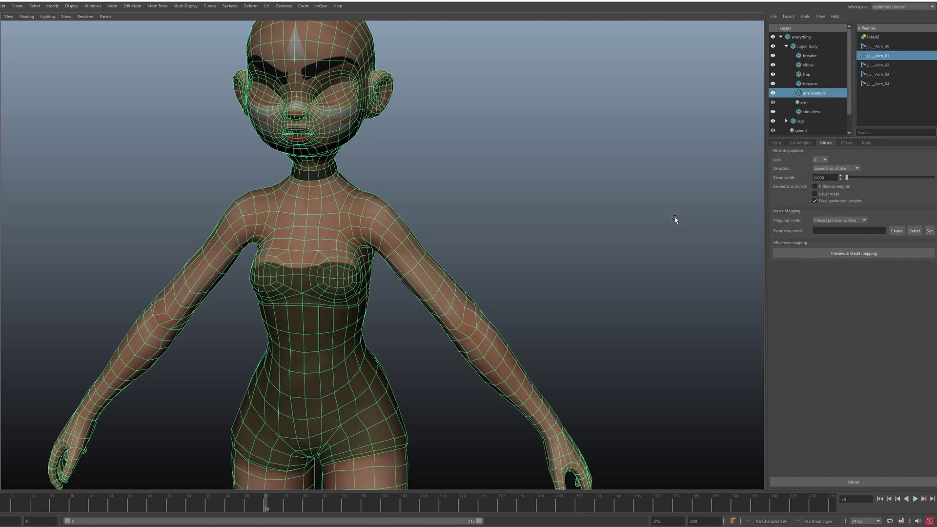
- Open the influence mirror mapping preview, enlarge its window and widen the Source column to show full joint names
{"action": "left_click_drag", "start_coordinate": [531, 255], "coordinate": [412, 306], "text": "alt"}
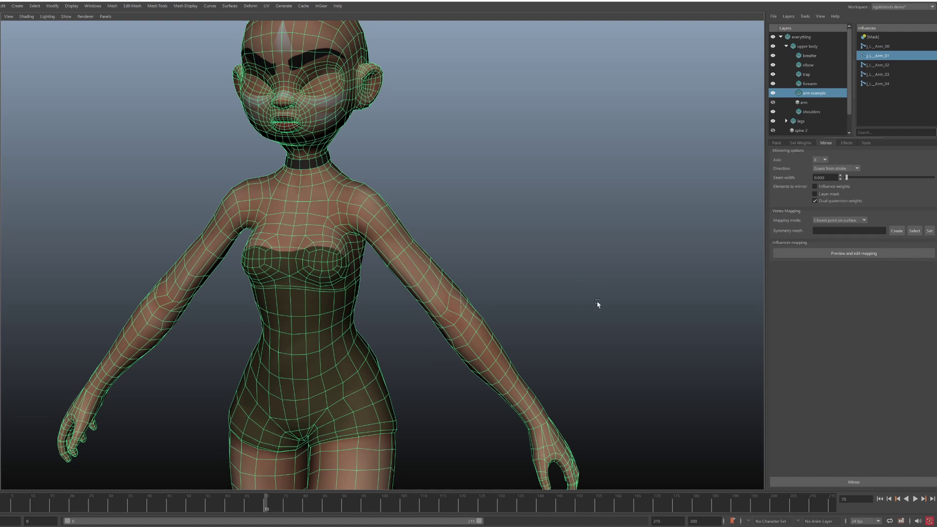
{"action": "left_click", "coordinate": [802, 254]}
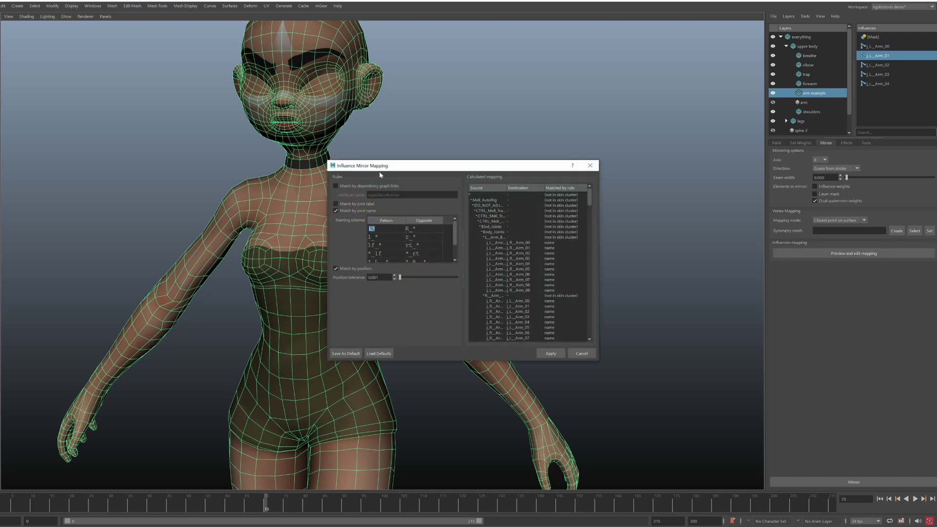
{"action": "left_click_drag", "start_coordinate": [382, 175], "coordinate": [212, 140]}
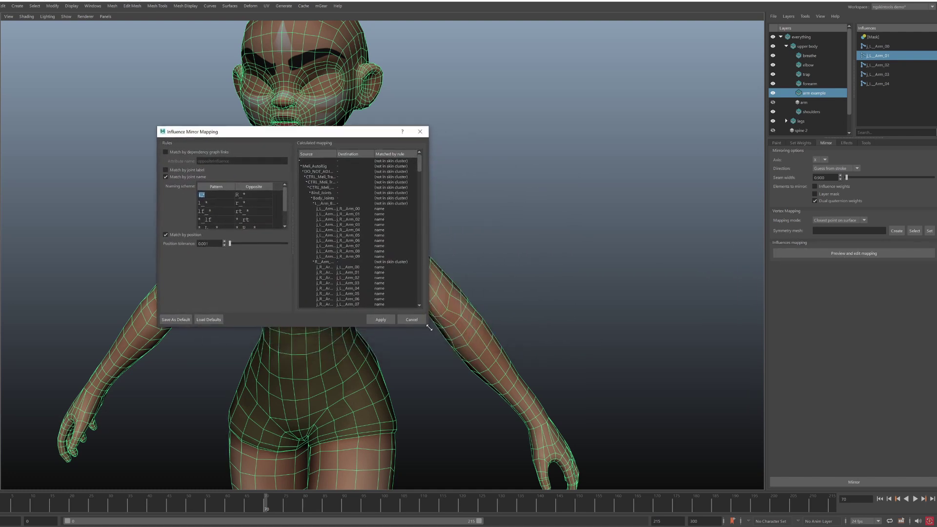
{"action": "left_click_drag", "start_coordinate": [429, 328], "coordinate": [511, 405]}
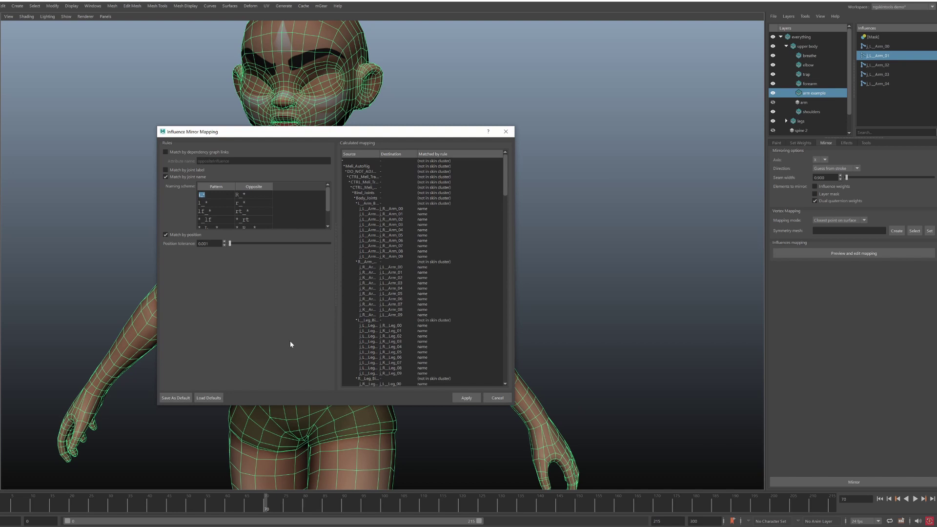
{"action": "left_click", "coordinate": [376, 194]}
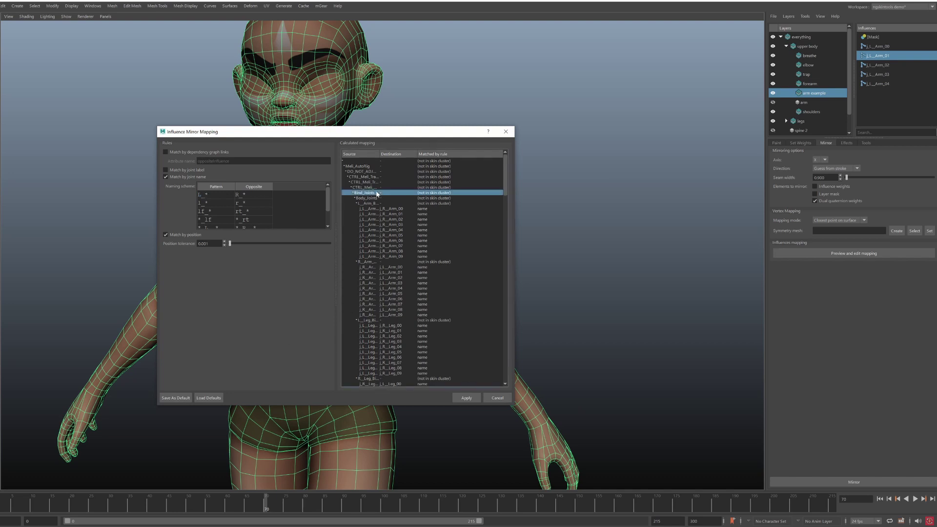
{"action": "left_click_drag", "start_coordinate": [378, 154], "coordinate": [410, 154]}
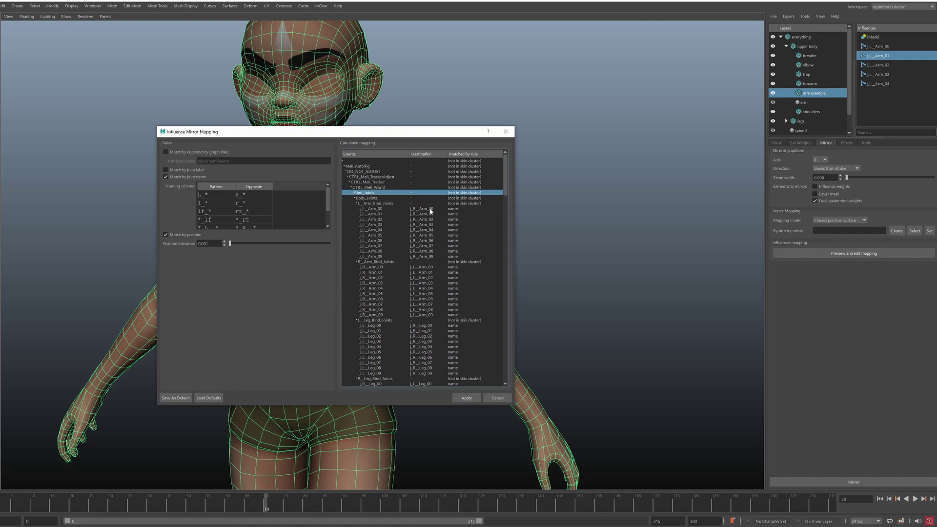
- Check which opposite joints j_L__Arm_00 and j_L__Arm_01 map to in the calculated mirror mapping
{"action": "left_click", "coordinate": [427, 215]}
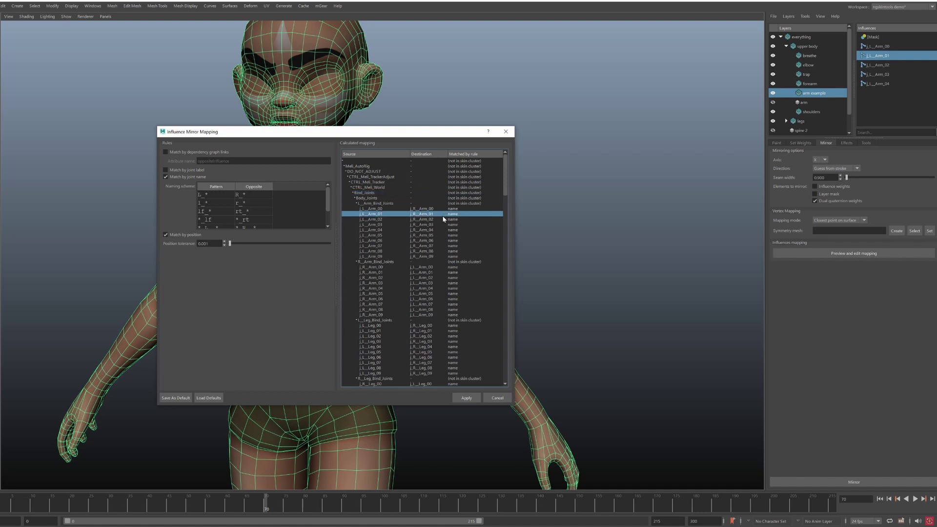
{"action": "left_click", "coordinate": [377, 209]}
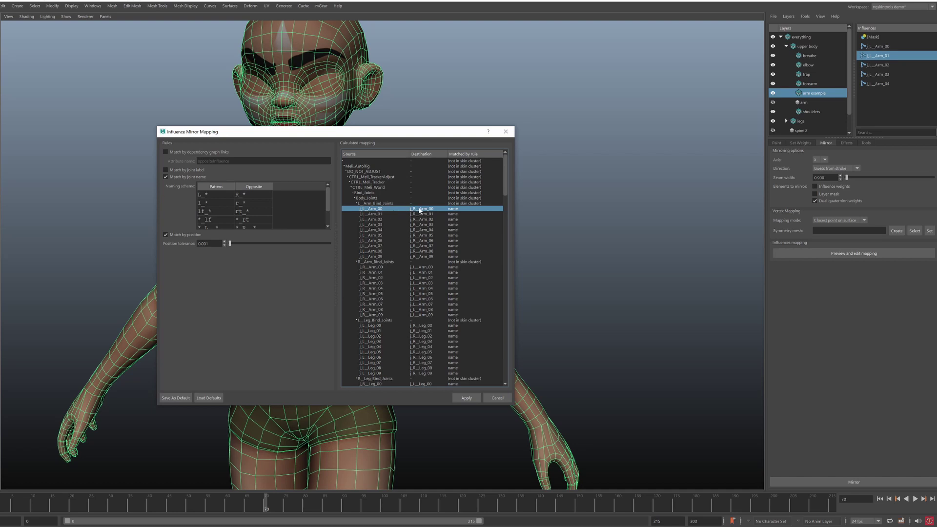
{"action": "double_click", "coordinate": [385, 209]}
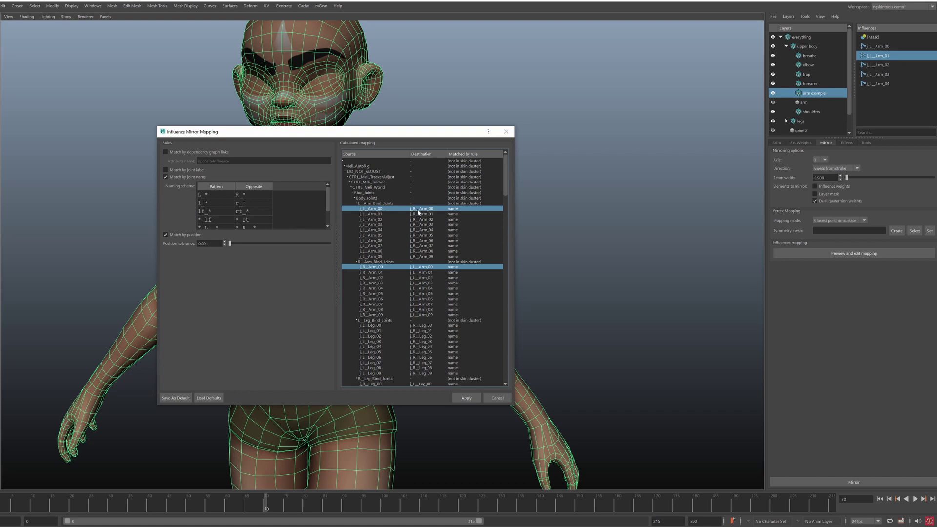
- Examine how the spine joints and the left leg bind joints are matched in the calculated mirror mapping
{"action": "scroll", "coordinate": [477, 378], "scroll_direction": "down", "scroll_amount": 20}
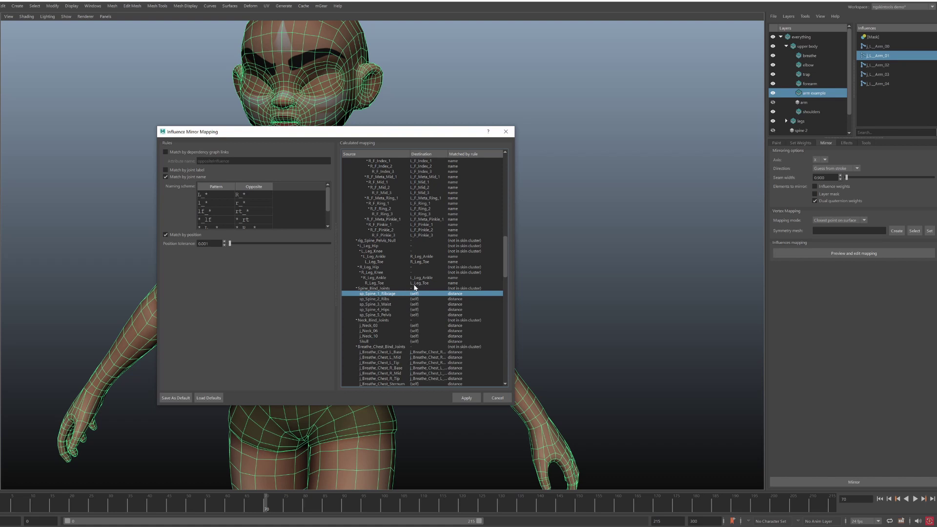
{"action": "left_click", "coordinate": [390, 298]}
{"action": "left_click", "coordinate": [389, 304]}
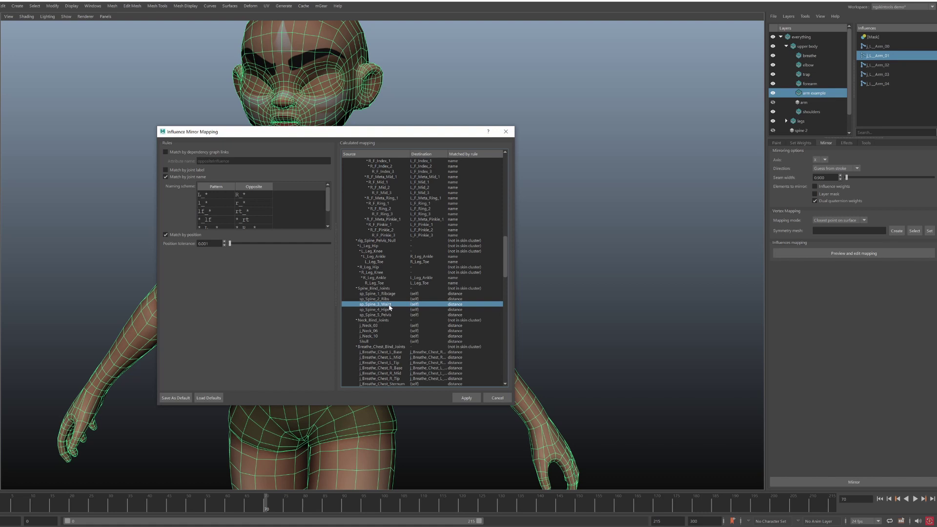
{"action": "scroll", "coordinate": [389, 307], "scroll_direction": "up", "scroll_amount": 3}
{"action": "left_click", "coordinate": [410, 294]}
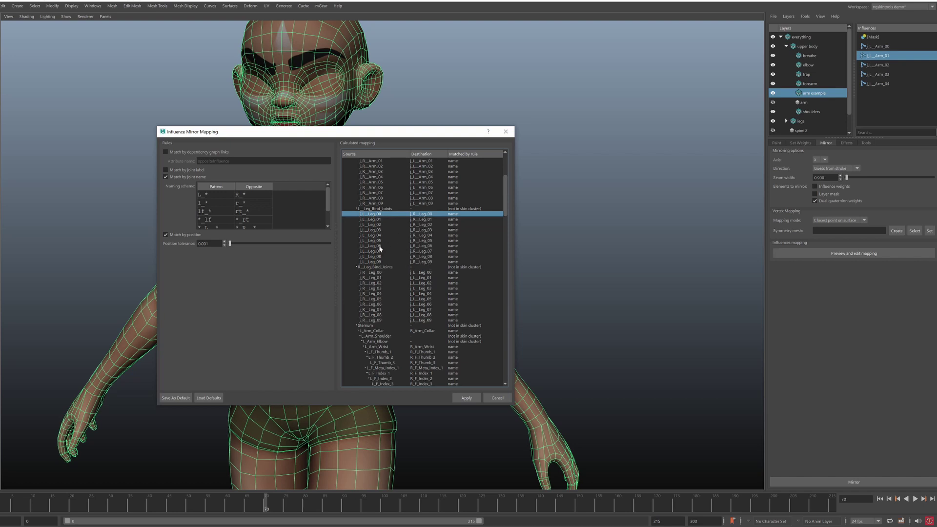
- Examine the leg joint pairs in the calculated mapping and compare the two shoulder joints' positions on the character
{"action": "left_click", "coordinate": [415, 219]}
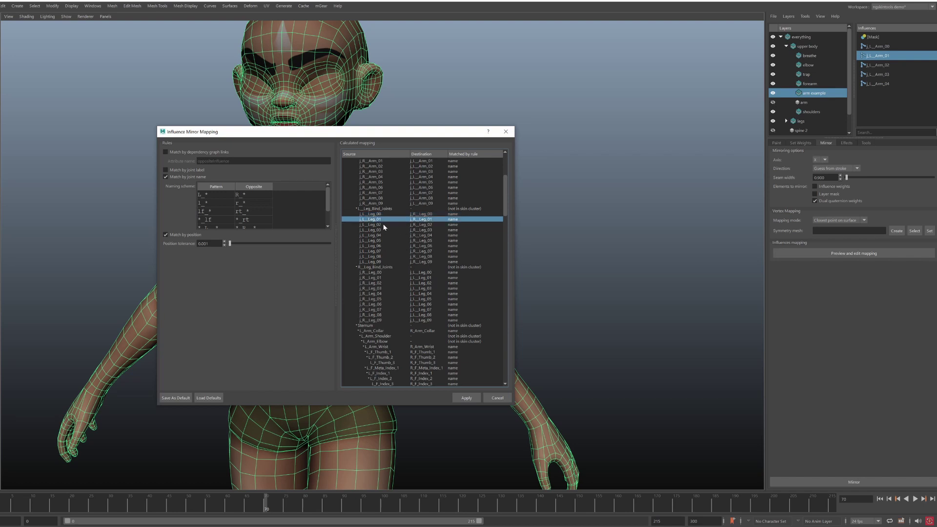
{"action": "left_click", "coordinate": [385, 251]}
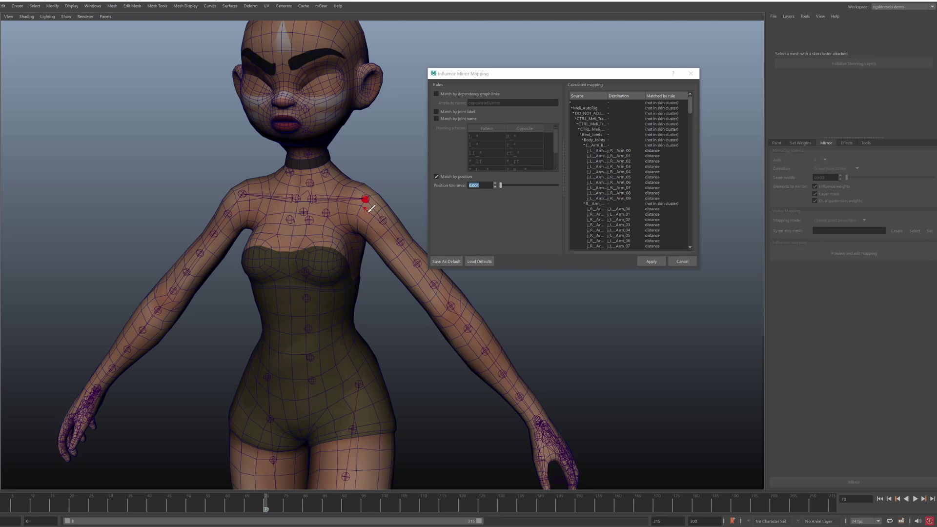
{"action": "left_click", "coordinate": [243, 193]}
{"action": "mouse_move", "coordinate": [212, 197]}
{"action": "left_mouse_down"}
{"action": "mouse_move", "coordinate": [206, 222]}
{"action": "mouse_move", "coordinate": [212, 213]}
{"action": "left_mouse_up"}
{"action": "mouse_move", "coordinate": [400, 242]}
{"action": "left_mouse_down"}
{"action": "mouse_move", "coordinate": [295, 268]}
{"action": "mouse_move", "coordinate": [224, 245]}
{"action": "mouse_move", "coordinate": [231, 234]}
{"action": "left_mouse_up"}
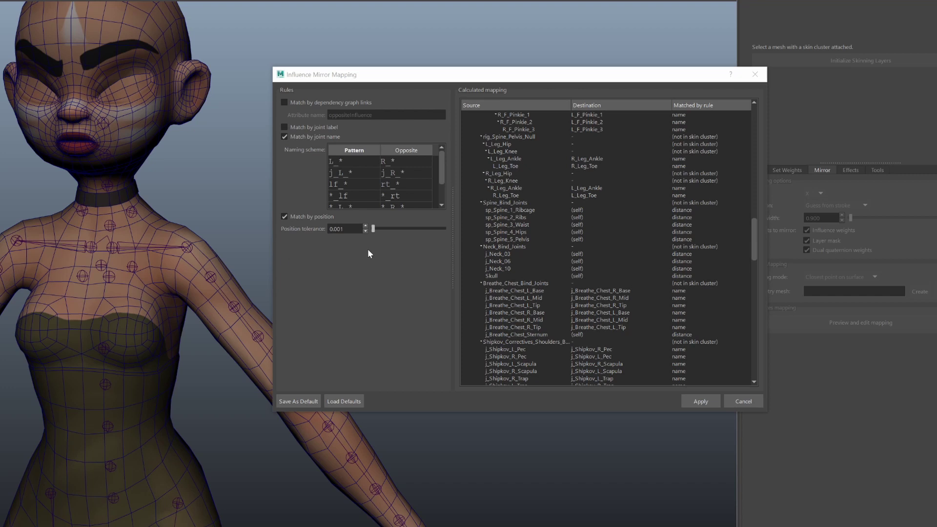
- Look through the calculated mapping for how the collar, finger and eyelid joints are matched by name
{"action": "scroll", "coordinate": [532, 254], "scroll_direction": "up", "scroll_amount": 10}
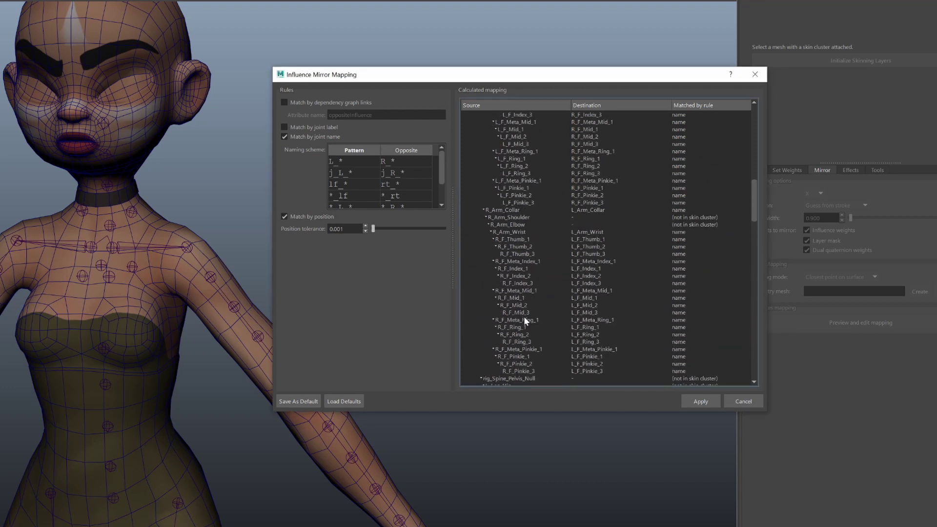
{"action": "left_click", "coordinate": [492, 210]}
{"action": "scroll", "coordinate": [524, 235], "scroll_direction": "up", "scroll_amount": 4}
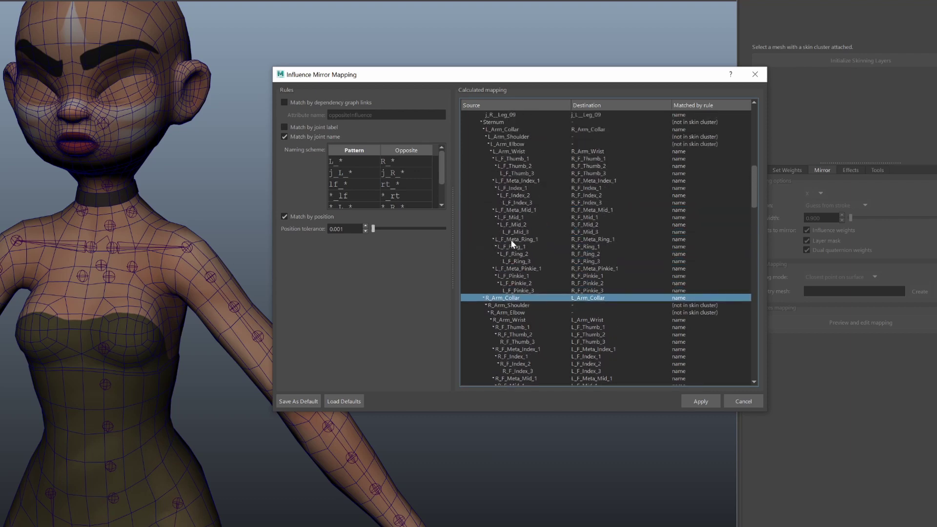
{"action": "scroll", "coordinate": [540, 308], "scroll_direction": "down", "scroll_amount": 10}
{"action": "left_click", "coordinate": [556, 290]}
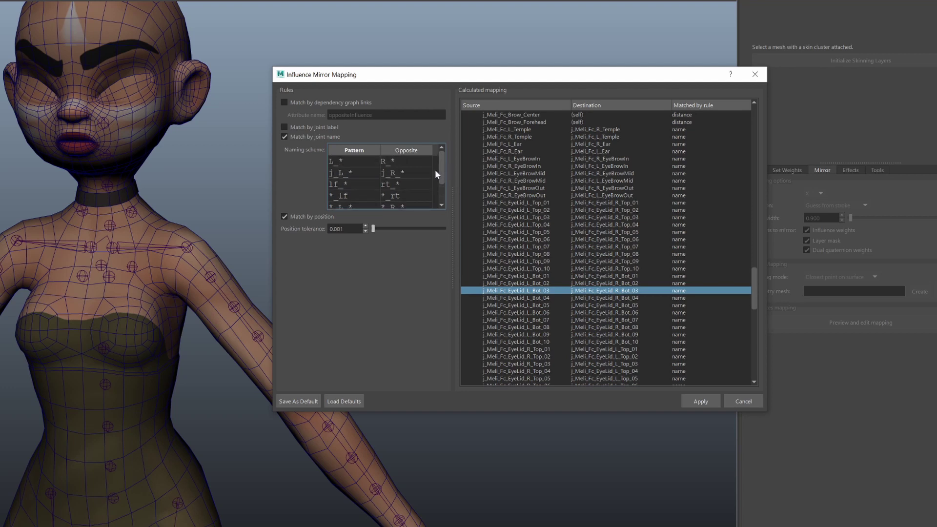
- Inspect the naming scheme patterns L_*, j_L_* and *_L_* with their opposites, and compare them with the mapped eyebrow joints
{"action": "double_click", "coordinate": [339, 161]}
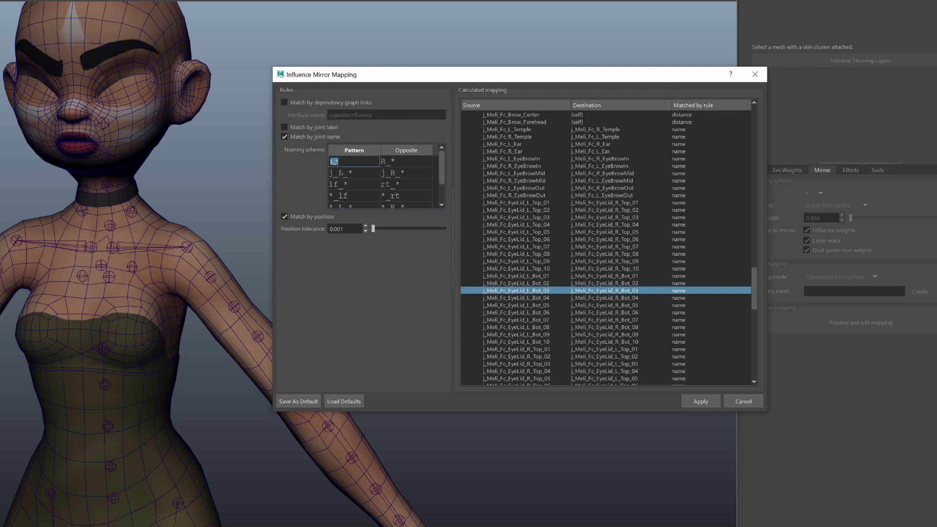
{"action": "double_click", "coordinate": [345, 175]}
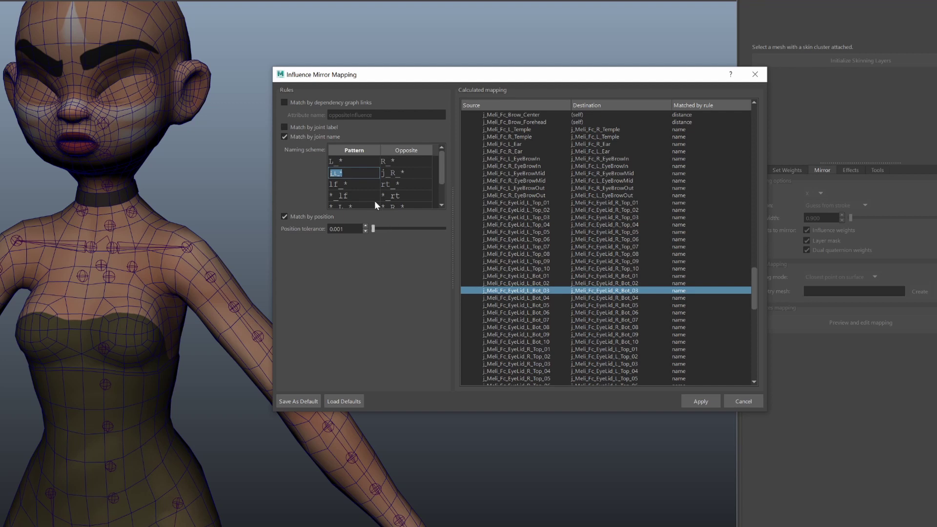
{"action": "scroll", "coordinate": [411, 185], "scroll_direction": "down", "scroll_amount": 1}
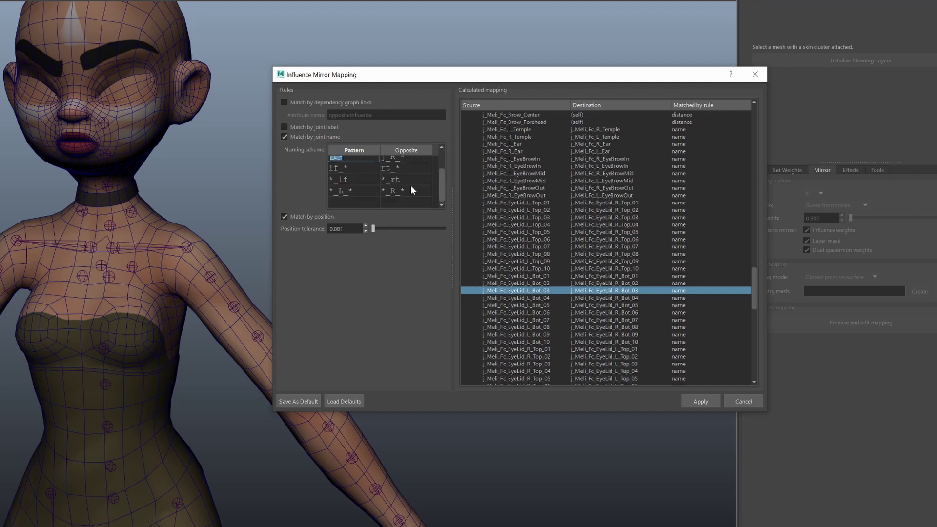
{"action": "double_click", "coordinate": [361, 192]}
{"action": "double_click", "coordinate": [395, 191]}
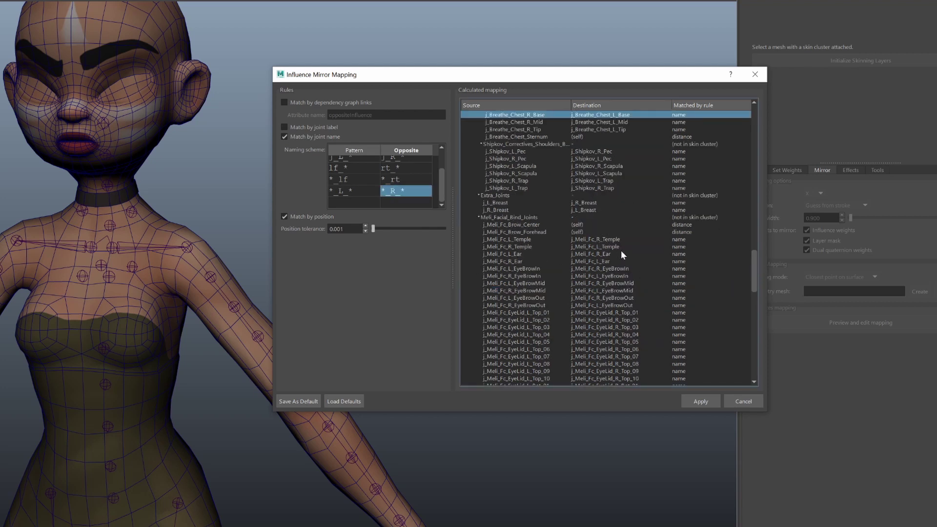
{"action": "left_click", "coordinate": [495, 275]}
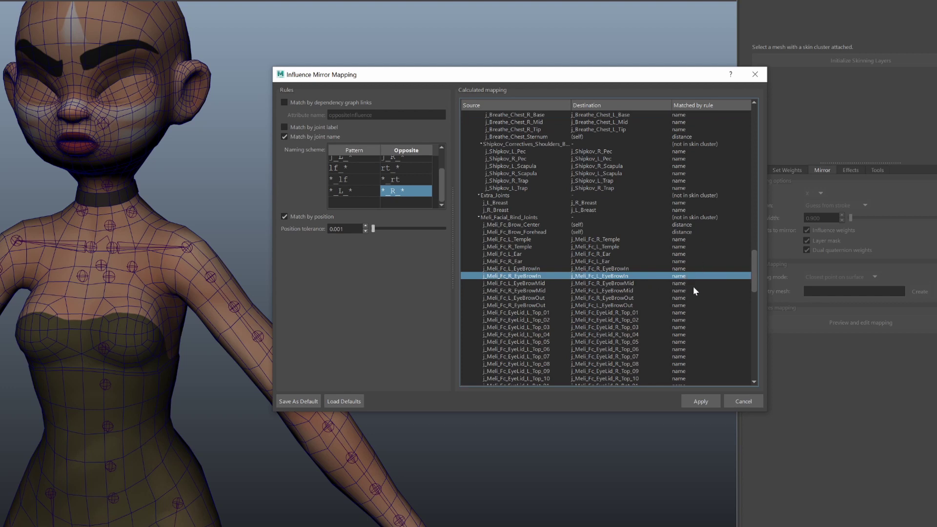
{"action": "mouse_move", "coordinate": [752, 267]}
{"action": "left_mouse_down"}
{"action": "mouse_move", "coordinate": [755, 302]}
{"action": "mouse_move", "coordinate": [754, 272]}
{"action": "left_mouse_up"}
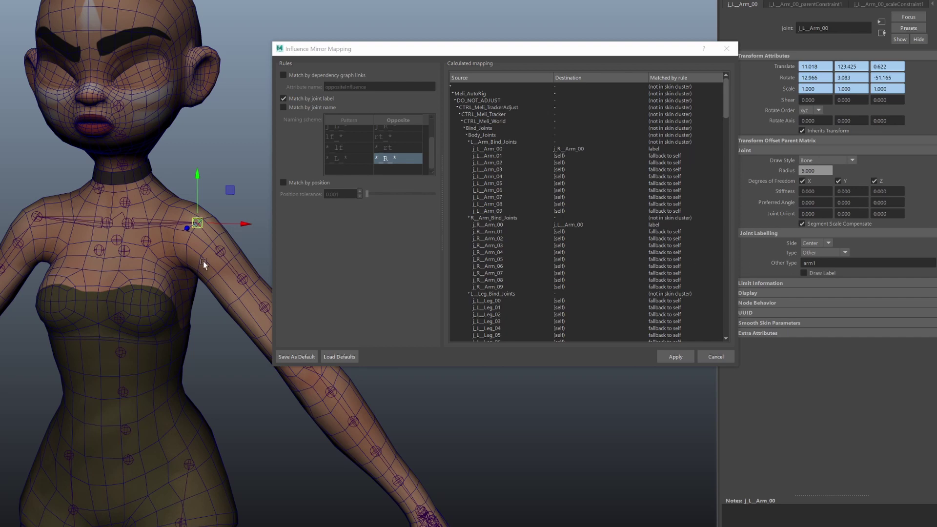
- Compare the joint labelling of j_R__Arm_00 with the label-matched j_L__Arm_00 pair in the mirror mapping
{"action": "left_click", "coordinate": [38, 212]}
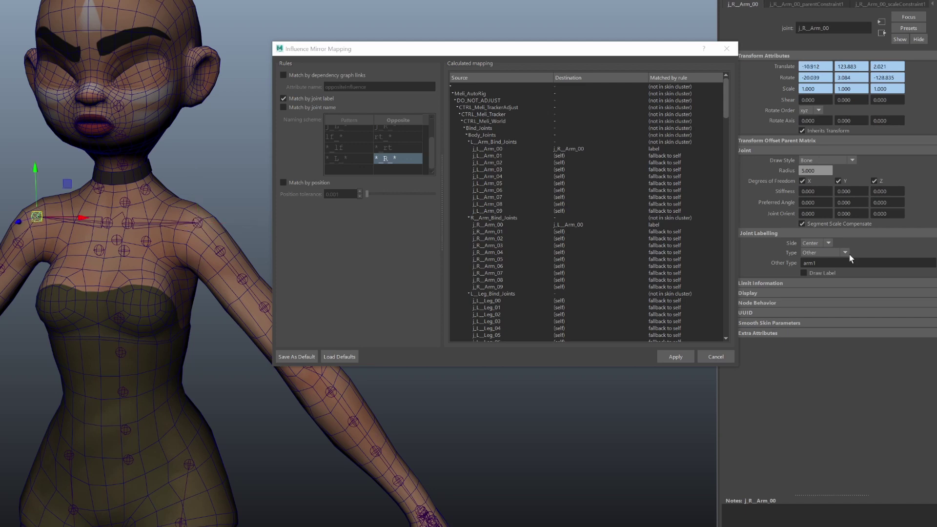
{"action": "left_click_drag", "start_coordinate": [500, 54], "coordinate": [422, 62]}
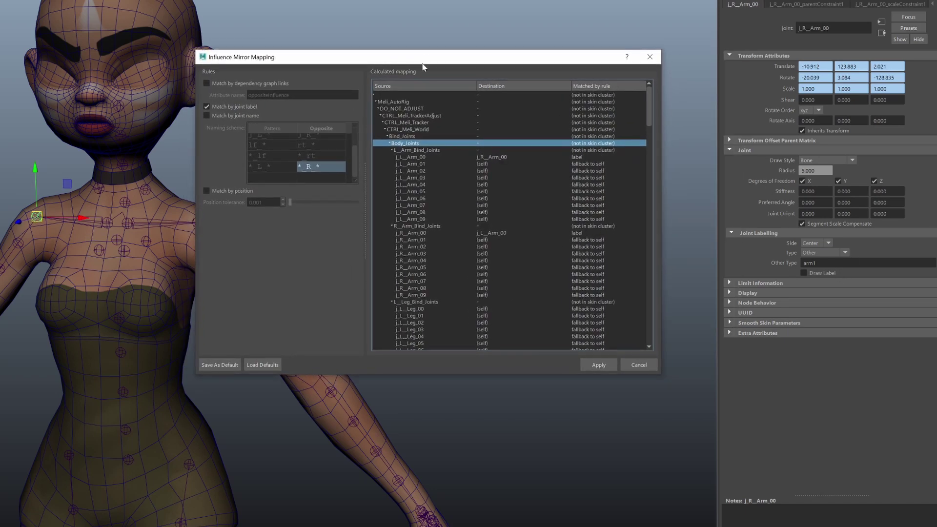
{"action": "left_click", "coordinate": [425, 155]}
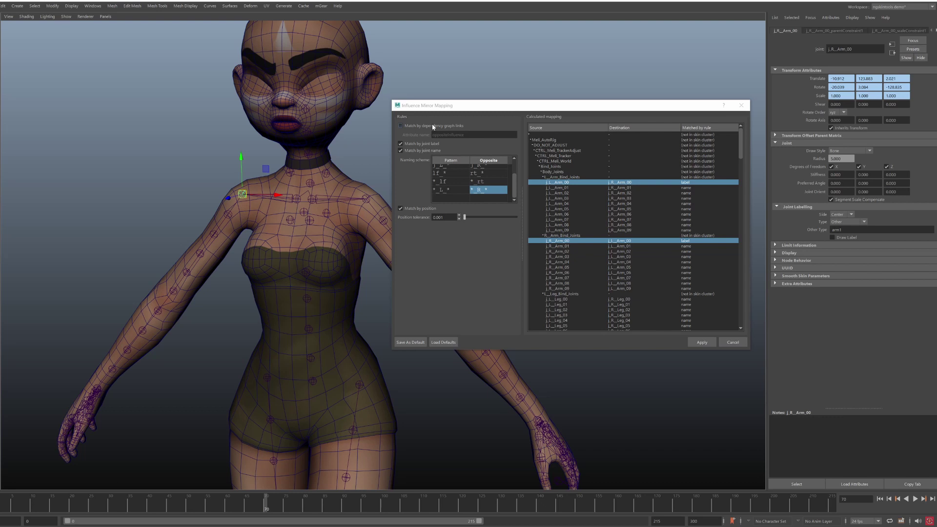
{"action": "left_click_drag", "start_coordinate": [471, 105], "coordinate": [432, 116]}
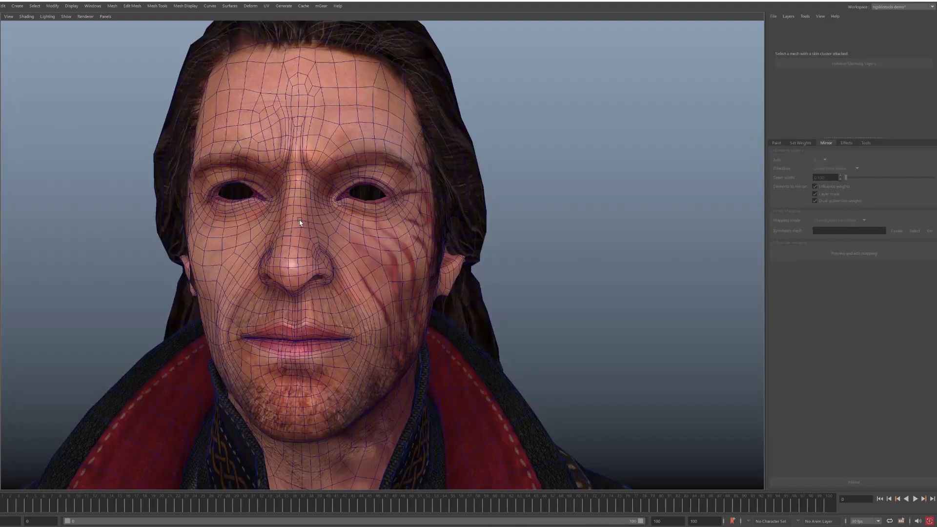
- Select the man's head mesh and choose Closest point on surface as the vertex mapping mode
{"action": "left_click", "coordinate": [339, 216]}
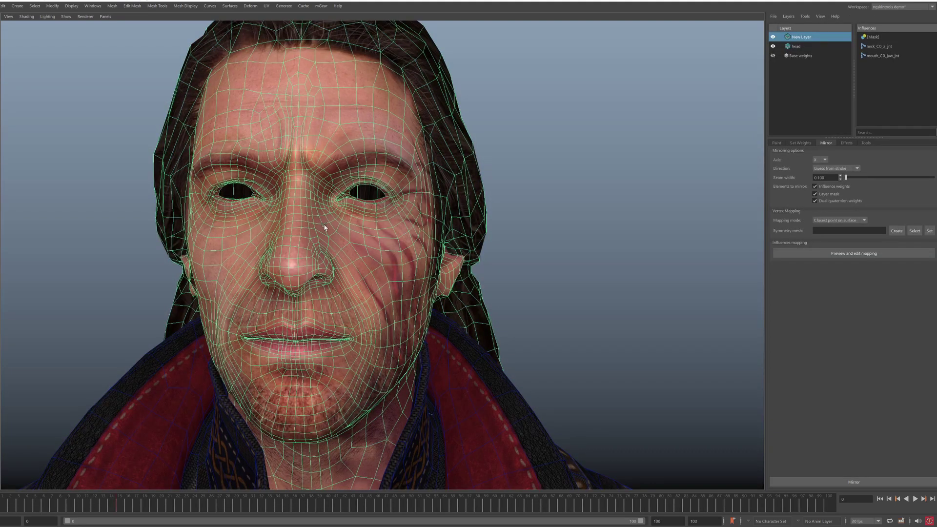
{"action": "left_click", "coordinate": [516, 188]}
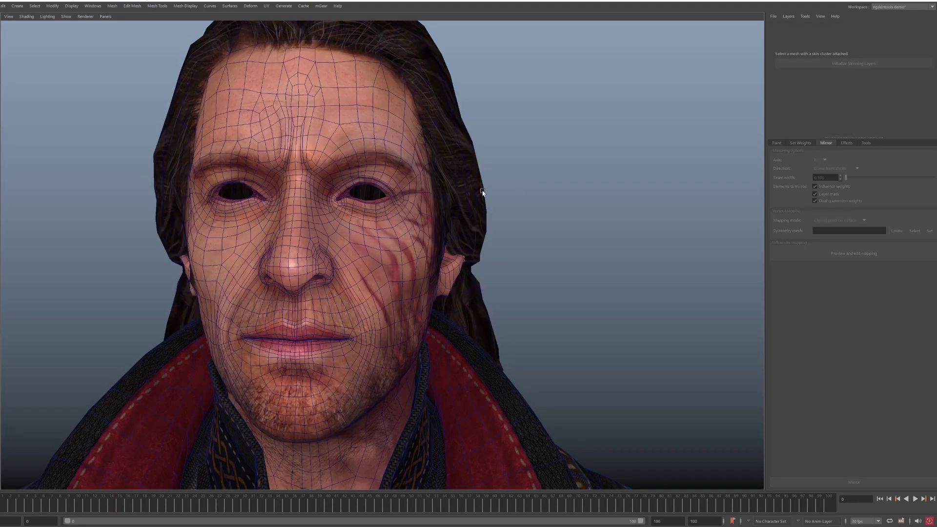
{"action": "left_click", "coordinate": [335, 216]}
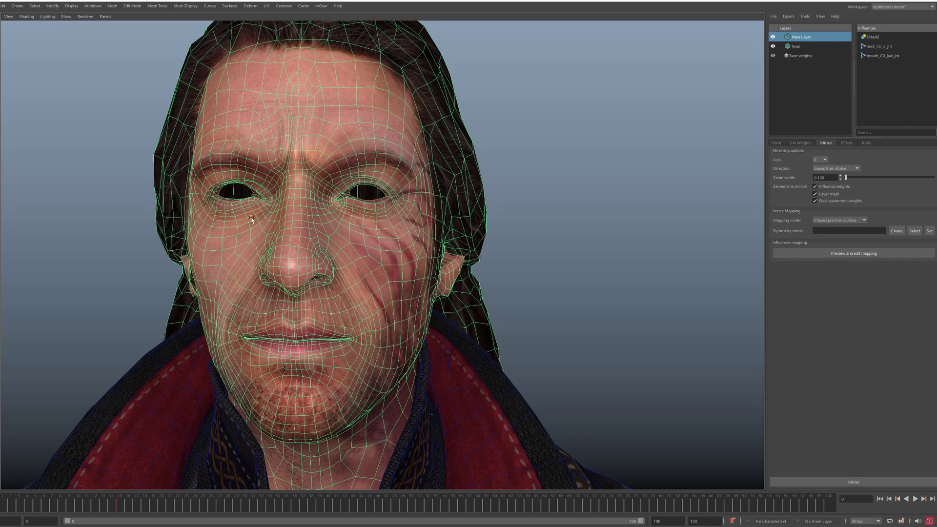
{"action": "left_click", "coordinate": [840, 221]}
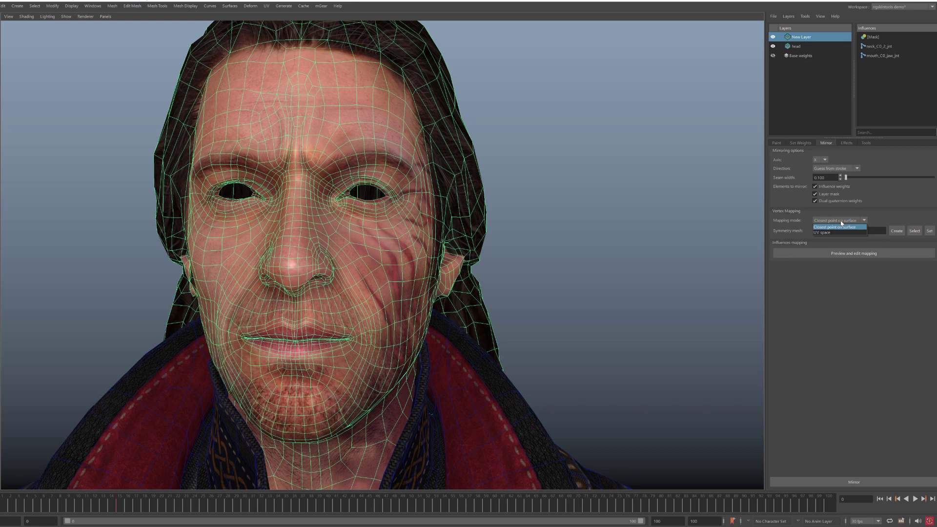
{"action": "left_click", "coordinate": [840, 226]}
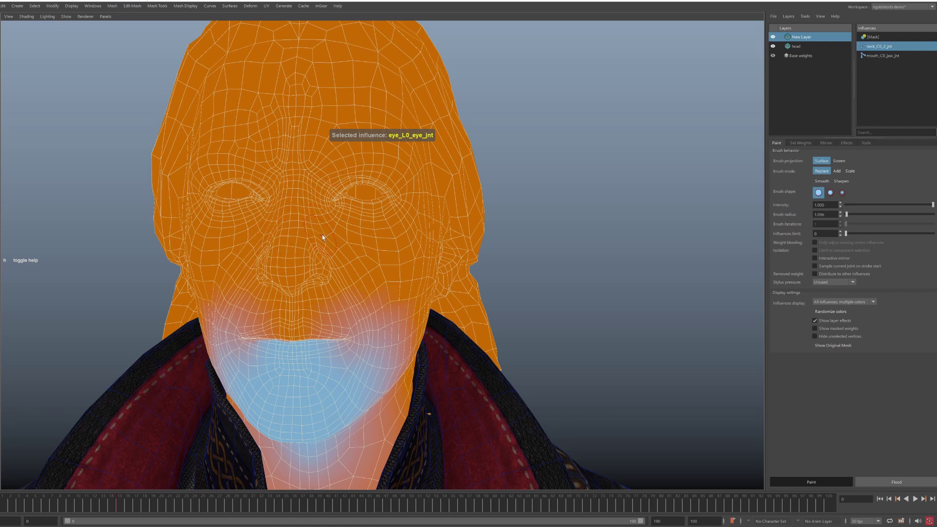
- Paint eye_L0_eye_jnt weights at intensity 1.000 over the nose bridge and the cheek below the eye, then leave painting
{"action": "mouse_move", "coordinate": [326, 237]}
{"action": "left_mouse_down"}
{"action": "mouse_move", "coordinate": [331, 230]}
{"action": "mouse_move", "coordinate": [303, 241]}
{"action": "mouse_move", "coordinate": [349, 241]}
{"action": "mouse_move", "coordinate": [320, 196]}
{"action": "mouse_move", "coordinate": [341, 244]}
{"action": "mouse_move", "coordinate": [350, 240]}
{"action": "left_mouse_up"}
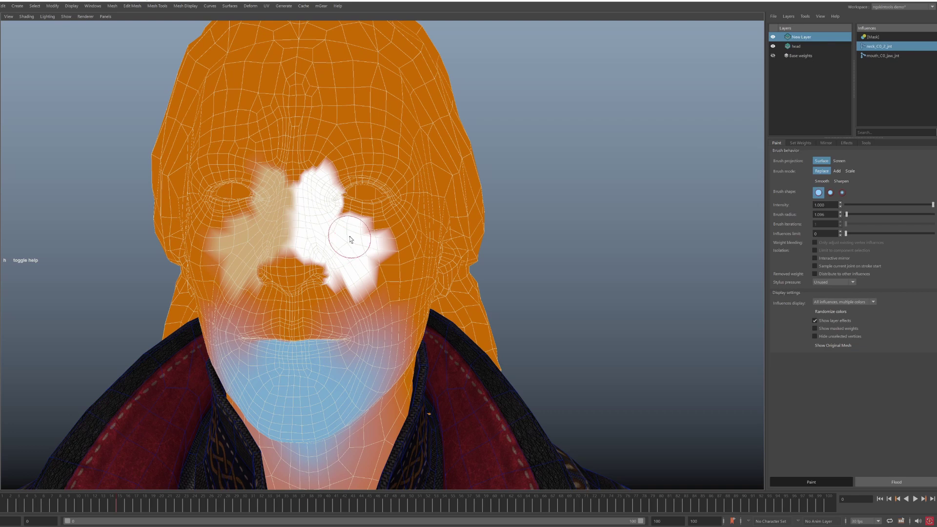
{"action": "key", "text": "q"}
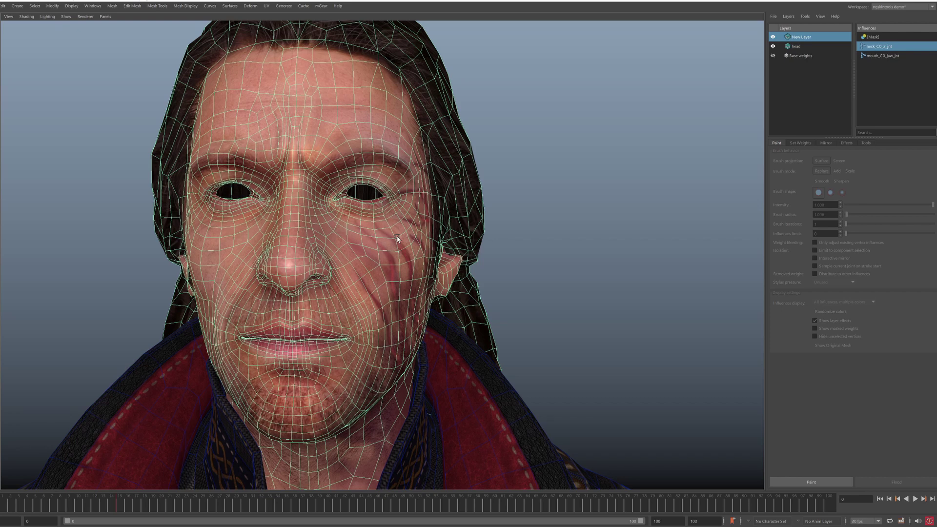
- Scrub through the first animation frames to examine how the jaw weights deform the closed and open mouth
{"action": "left_click", "coordinate": [23, 503]}
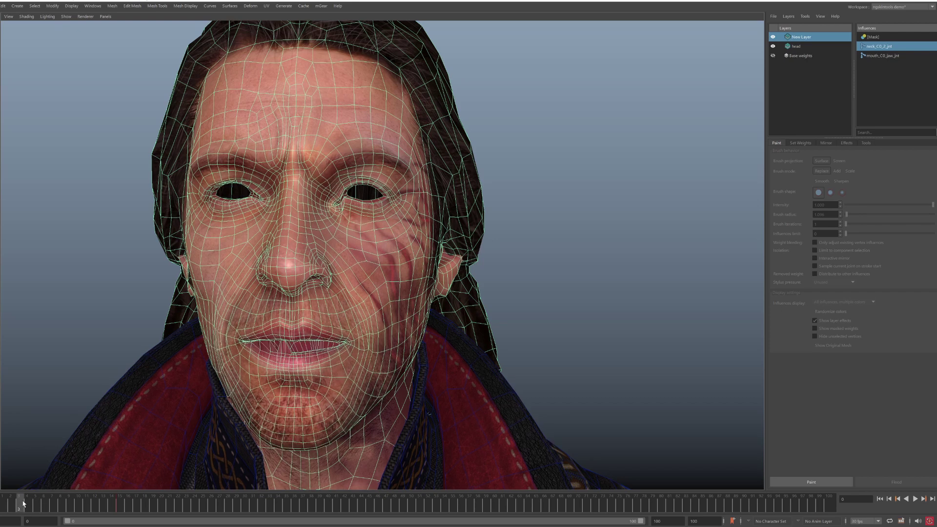
{"action": "left_click_drag", "start_coordinate": [22, 504], "coordinate": [36, 503]}
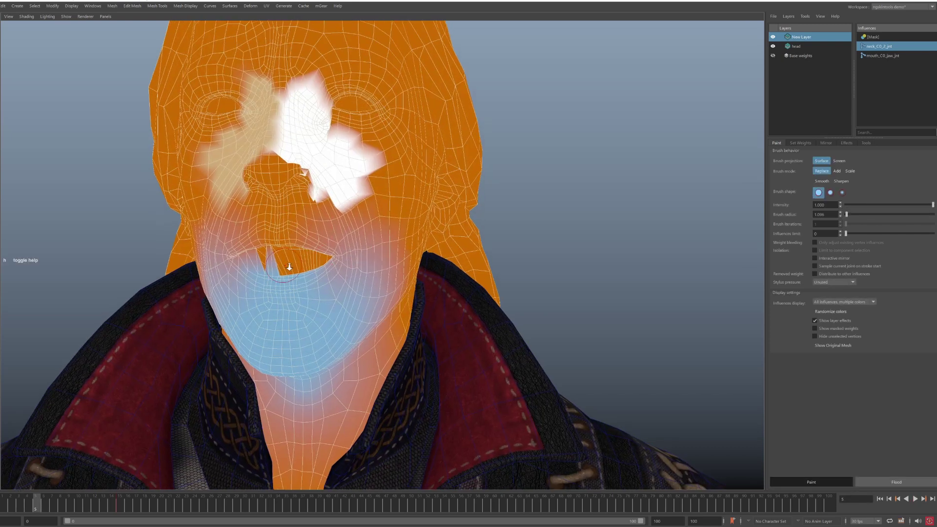
{"action": "scroll", "coordinate": [288, 267], "scroll_direction": "up", "scroll_amount": 4}
{"action": "middle_click_drag", "start_coordinate": [226, 258], "coordinate": [249, 233], "text": "alt"}
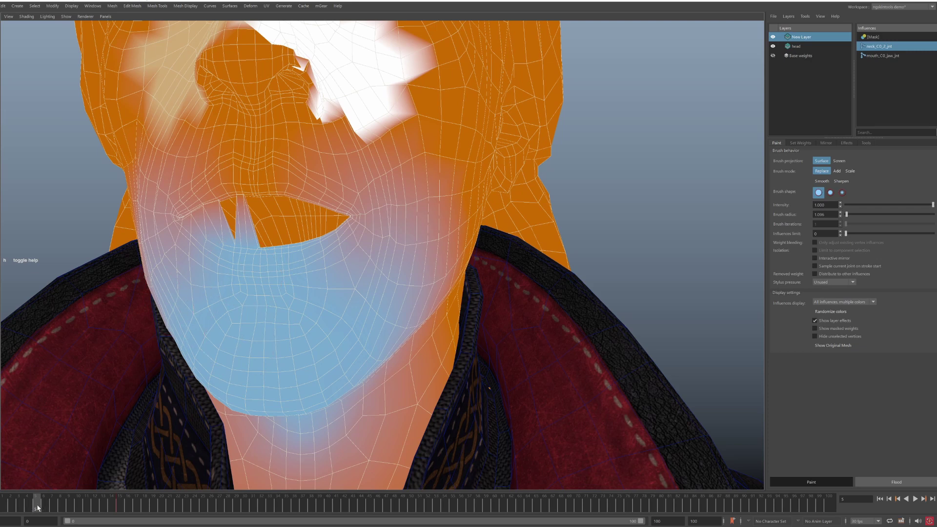
{"action": "key", "text": "alt+v"}
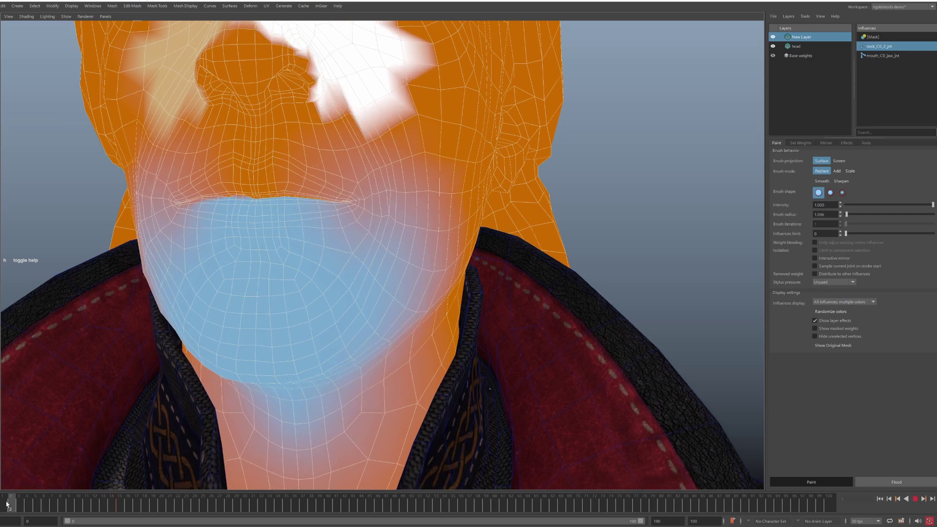
{"action": "key", "text": "alt+v"}
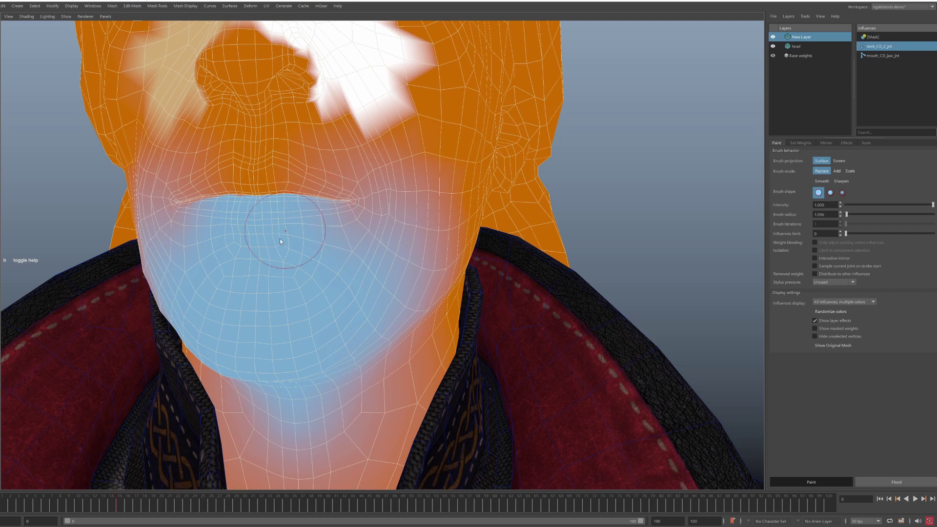
{"action": "left_click_drag", "start_coordinate": [1, 507], "coordinate": [44, 508]}
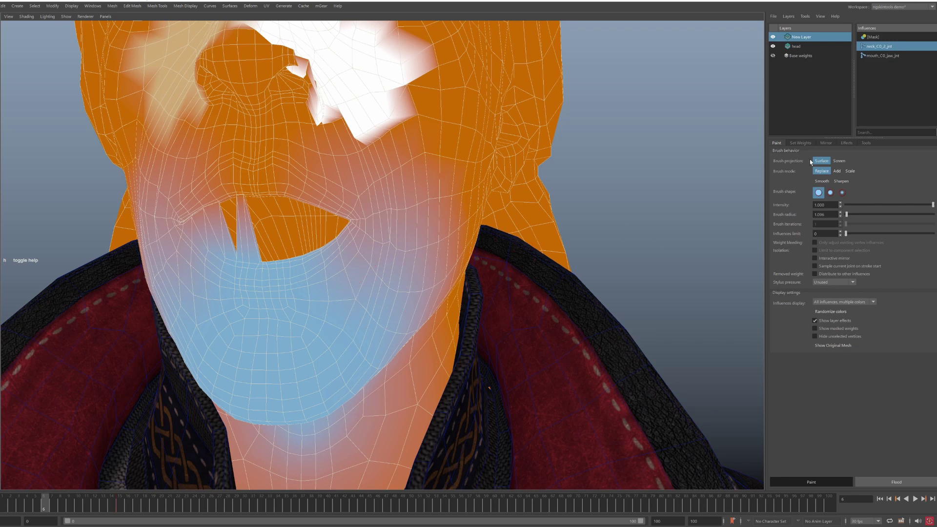
- Create a symmetry mesh for the head's vertex mapping in the mirroring options
{"action": "left_click", "coordinate": [825, 142]}
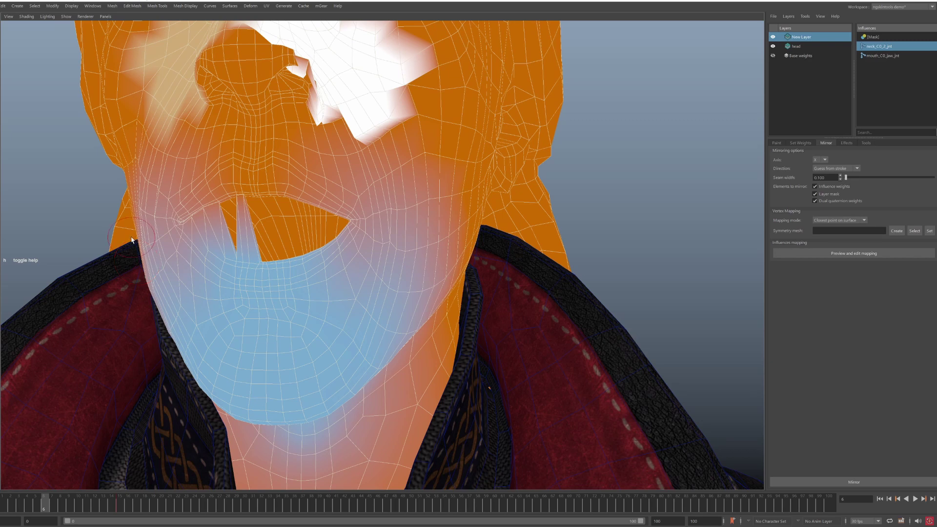
{"action": "middle_click_drag", "start_coordinate": [303, 233], "coordinate": [299, 246], "text": "alt"}
{"action": "right_click_drag", "start_coordinate": [330, 223], "coordinate": [217, 199], "text": "alt"}
{"action": "middle_click_drag", "start_coordinate": [364, 239], "coordinate": [286, 221], "text": "alt"}
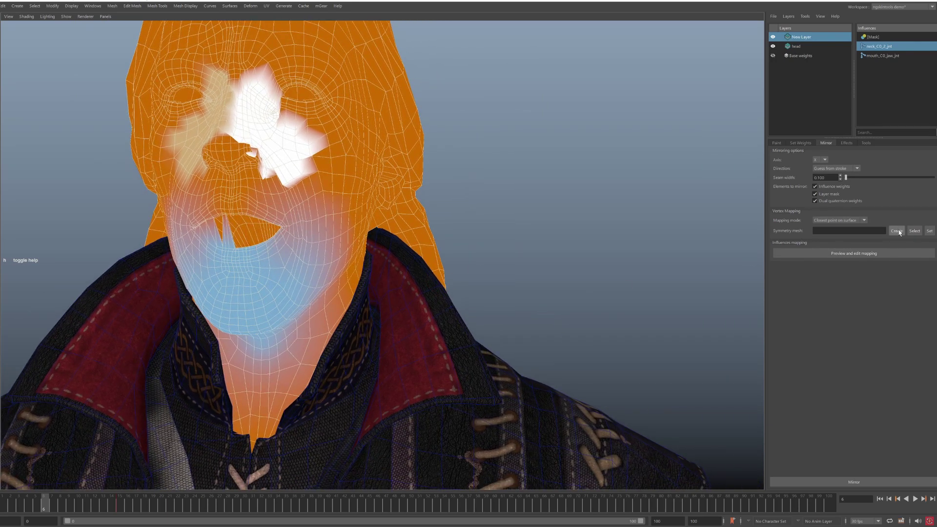
{"action": "left_click", "coordinate": [896, 230]}
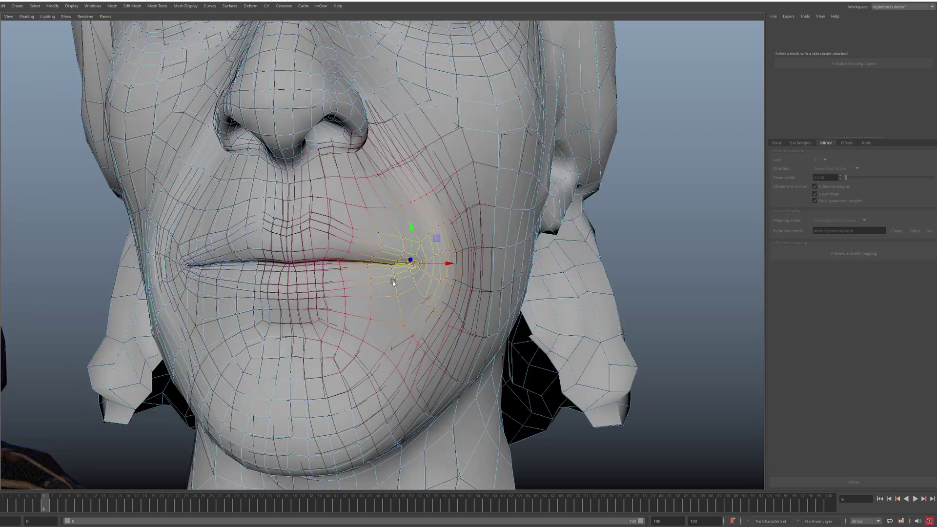
- Pull the centre of the symmetry mesh's lower lip down with a soft selection to open the mouth
{"action": "left_click", "coordinate": [288, 269]}
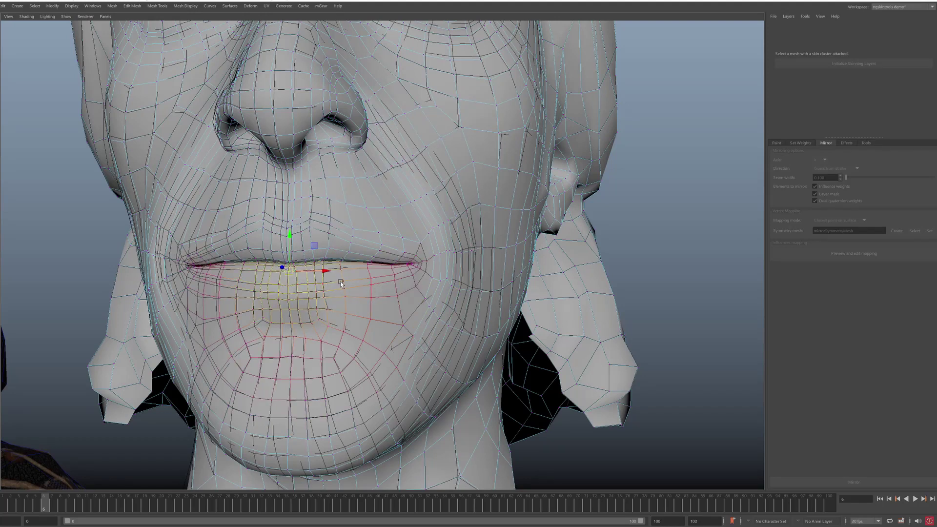
{"action": "key", "text": "b"}
{"action": "left_click_drag", "start_coordinate": [311, 262], "coordinate": [300, 296]}
- Shift the vertex at the symmetry mesh's mouth corner slightly inward using soft selection
{"action": "right_click_drag", "start_coordinate": [410, 283], "coordinate": [588, 312], "text": "alt"}
{"action": "middle_click_drag", "start_coordinate": [453, 321], "coordinate": [430, 274], "text": "alt"}
{"action": "left_click", "coordinate": [441, 257]}
{"action": "left_click_drag", "start_coordinate": [441, 256], "coordinate": [427, 257]}
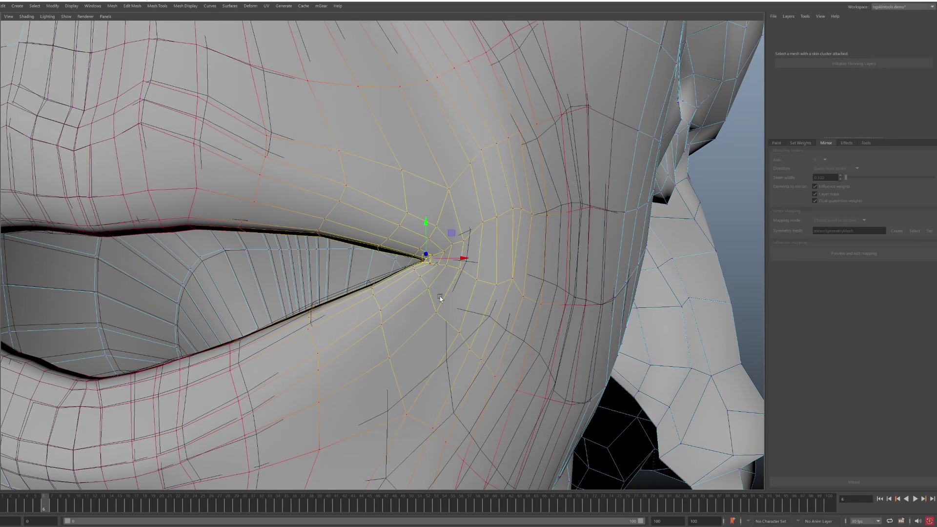
- Move the cheek vertices beside the symmetry mesh's mouth corner slightly outward with a soft selection
{"action": "right_click_drag", "start_coordinate": [441, 289], "coordinate": [424, 291], "text": "alt"}
{"action": "left_click_drag", "start_coordinate": [424, 291], "coordinate": [524, 295], "text": "alt"}
{"action": "key", "text": "f"}
{"action": "left_click_drag", "start_coordinate": [375, 257], "coordinate": [403, 280], "text": "alt"}
{"action": "right_click_drag", "start_coordinate": [403, 280], "coordinate": [281, 287], "text": "alt"}
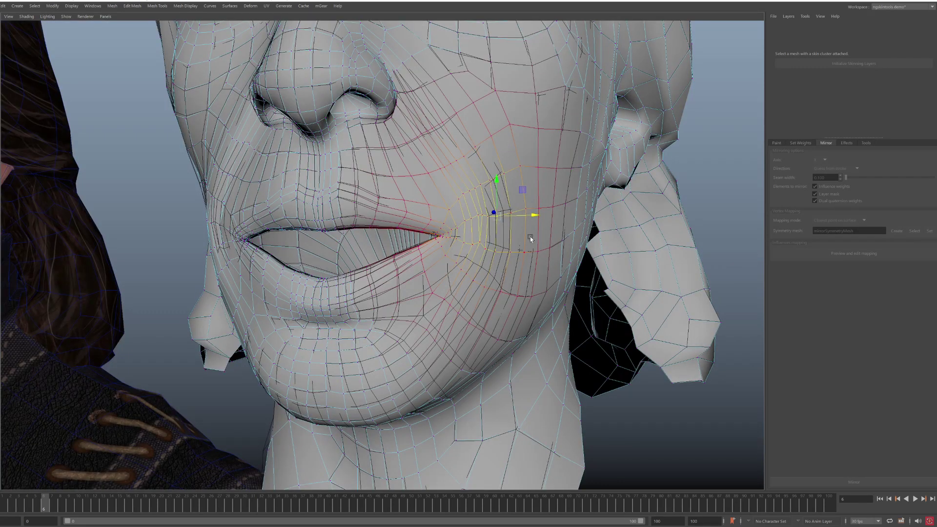
{"action": "left_click_drag", "start_coordinate": [522, 221], "coordinate": [523, 216]}
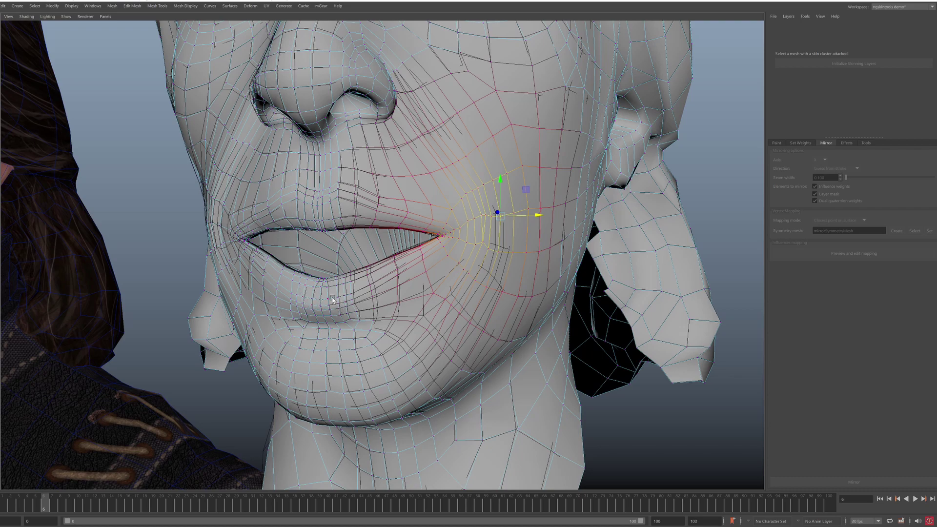
- Examine the adjusted symmetry mesh's mouth and cheeks against the textured asymmetric head from several angles
{"action": "middle_click_drag", "start_coordinate": [247, 294], "coordinate": [389, 286], "text": "alt"}
{"action": "right_click_drag", "start_coordinate": [390, 287], "coordinate": [141, 248], "text": "alt"}
{"action": "left_click_drag", "start_coordinate": [199, 262], "coordinate": [282, 268], "text": "alt"}
{"action": "left_click", "coordinate": [190, 244]}
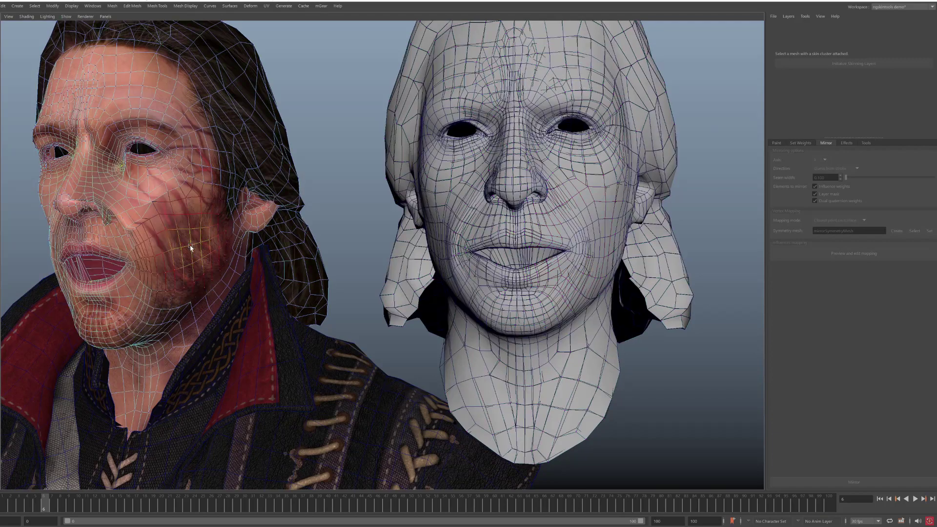
{"action": "left_click_drag", "start_coordinate": [111, 268], "coordinate": [151, 275], "text": "alt"}
{"action": "middle_click_drag", "start_coordinate": [112, 268], "coordinate": [296, 263], "text": "alt"}
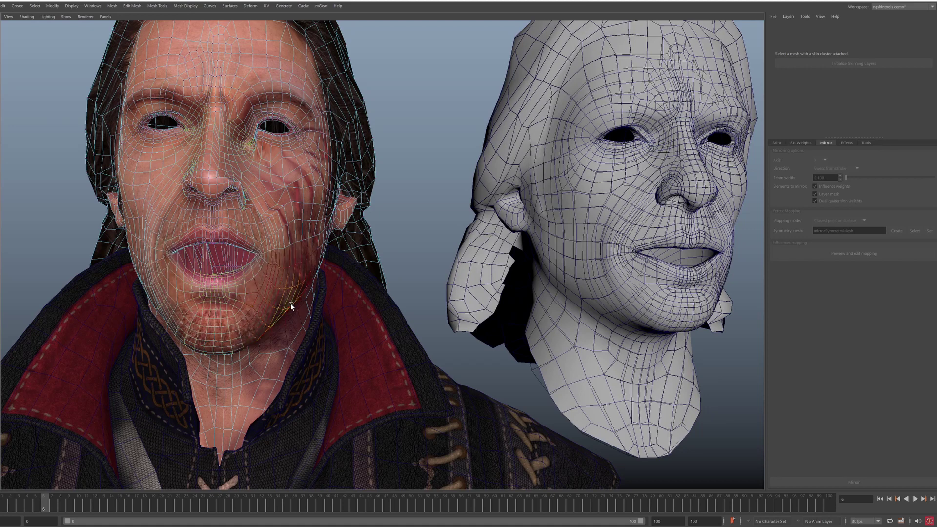
{"action": "right_click_drag", "start_coordinate": [265, 248], "coordinate": [342, 180]}
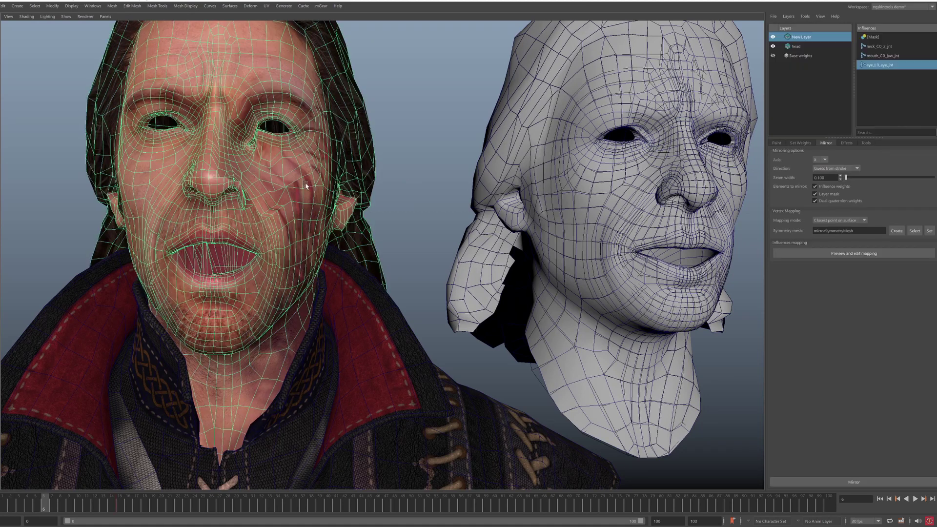
- Switch the New Layer off and on again, and compare the textured head's mouth area with the symmetry mesh
{"action": "left_click", "coordinate": [773, 37]}
{"action": "left_click", "coordinate": [772, 37]}
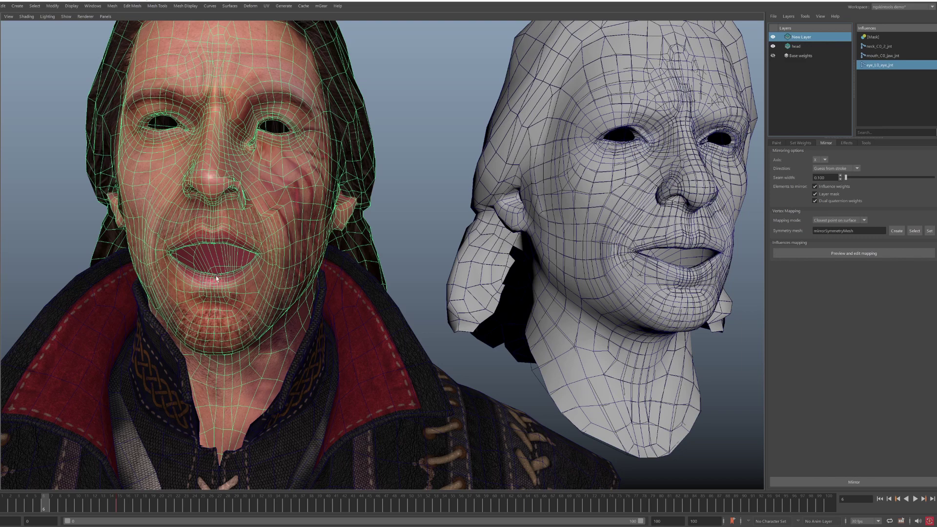
{"action": "right_click_drag", "start_coordinate": [215, 278], "coordinate": [250, 298], "text": "alt"}
{"action": "middle_click_drag", "start_coordinate": [128, 279], "coordinate": [191, 278], "text": "alt"}
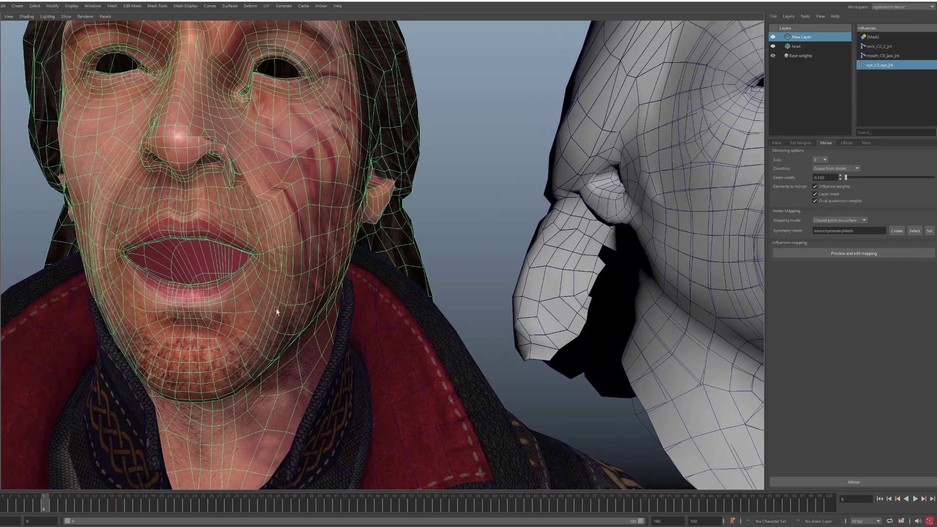
{"action": "scroll", "coordinate": [443, 313], "scroll_direction": "down", "scroll_amount": 4}
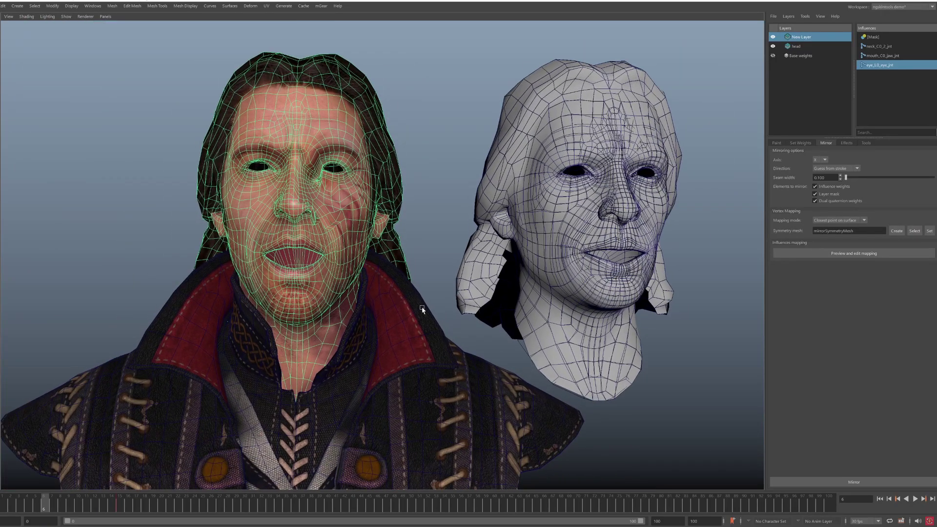
{"action": "scroll", "coordinate": [346, 308], "scroll_direction": "up", "scroll_amount": 6}
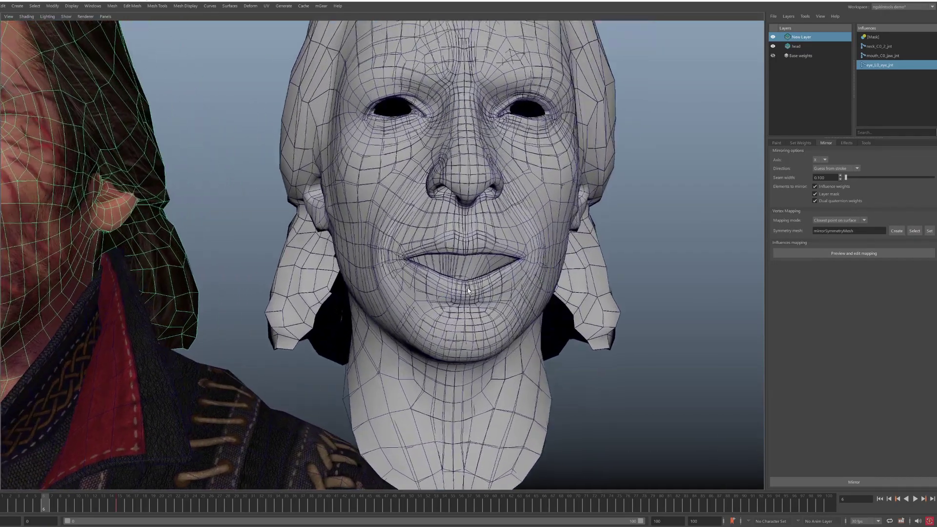
{"action": "scroll", "coordinate": [343, 282], "scroll_direction": "up", "scroll_amount": 2}
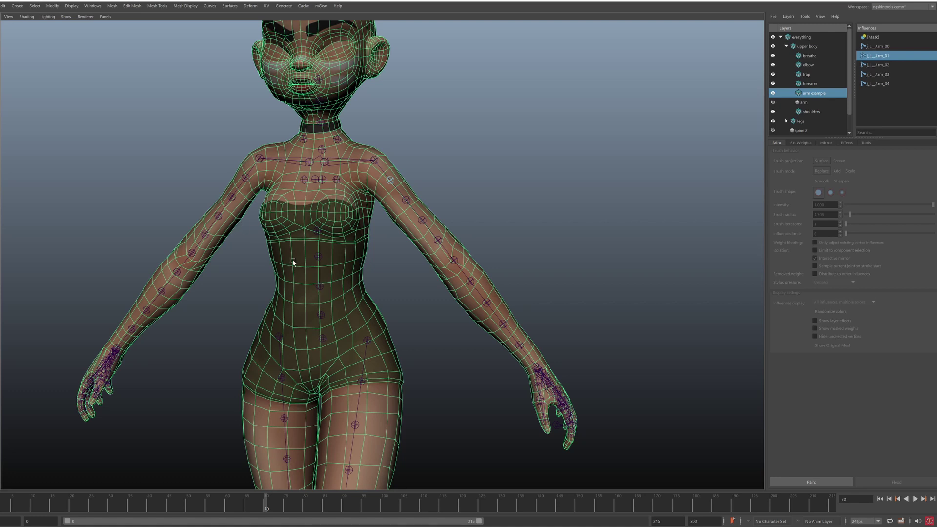
- Display the arm example layer's weights in paint mode and mirror them to the other arm
{"action": "left_click", "coordinate": [794, 482]}
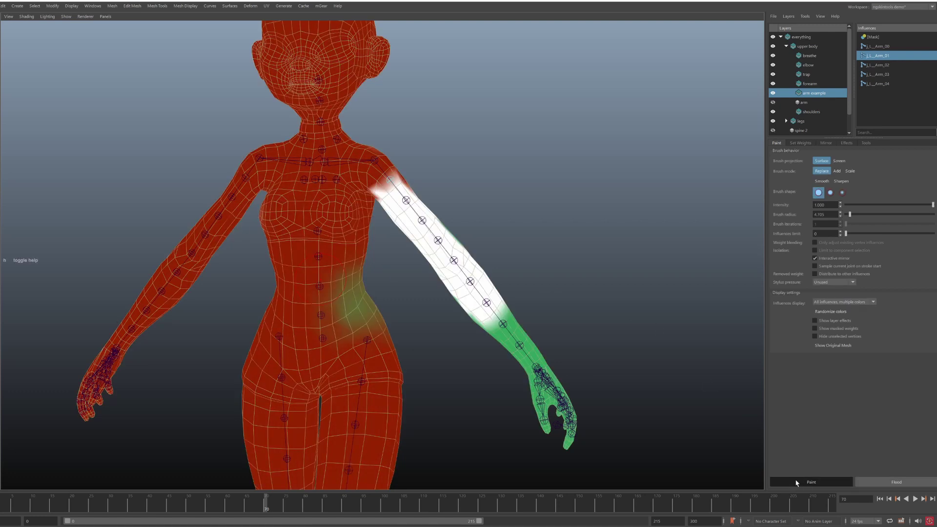
{"action": "left_click", "coordinate": [824, 143]}
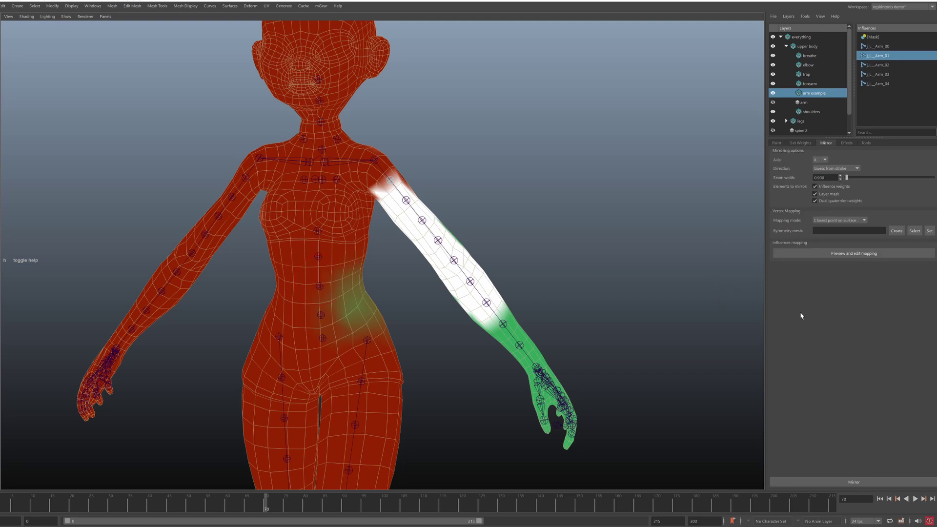
{"action": "left_click", "coordinate": [864, 483]}
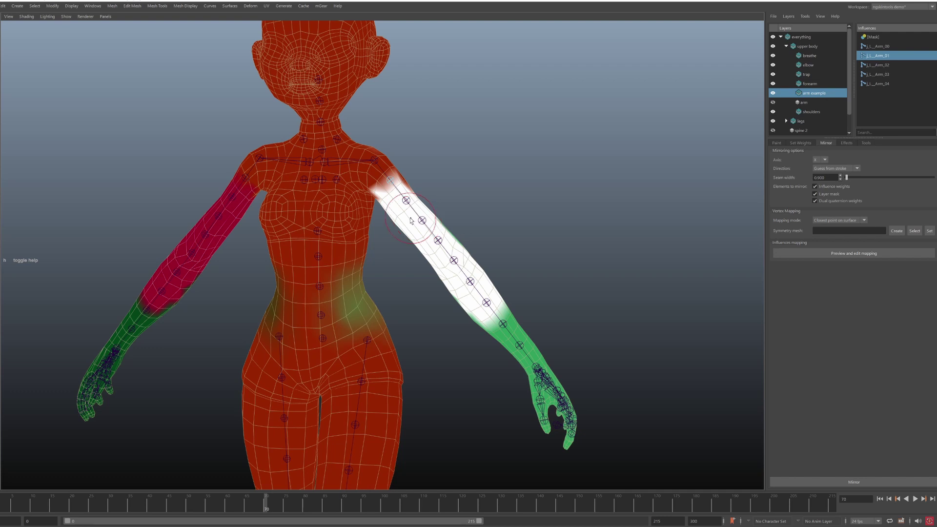
- Paint j_L__Arm_01 weights over the shoulder and upper chest at intensity 1.000 with interactive mirroring enabled
{"action": "left_click", "coordinate": [776, 143]}
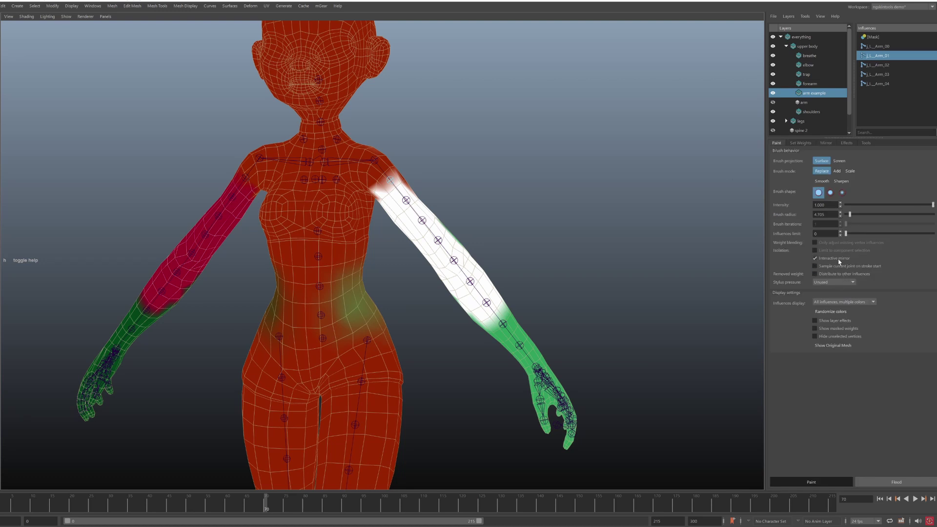
{"action": "middle_click_drag", "start_coordinate": [390, 180], "coordinate": [389, 195], "text": "alt"}
{"action": "mouse_move", "coordinate": [382, 205]}
{"action": "left_mouse_down", "text": "alt"}
{"action": "mouse_move", "coordinate": [364, 188]}
{"action": "mouse_move", "coordinate": [345, 191]}
{"action": "mouse_move", "coordinate": [371, 195]}
{"action": "mouse_move", "coordinate": [357, 174]}
{"action": "mouse_move", "coordinate": [338, 174]}
{"action": "left_mouse_up", "text": "alt"}
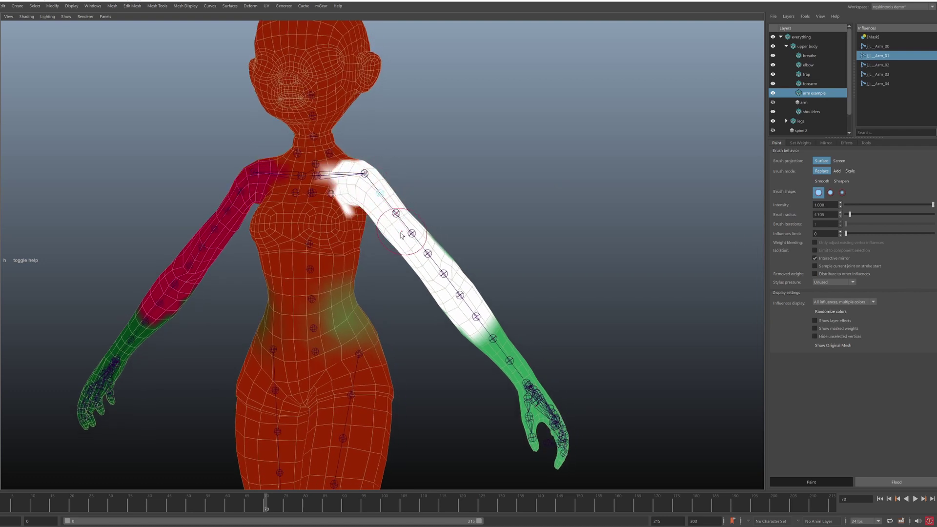
{"action": "left_click_drag", "start_coordinate": [319, 304], "coordinate": [343, 307], "text": "alt"}
{"action": "middle_click_drag", "start_coordinate": [343, 307], "coordinate": [345, 297], "text": "alt"}
{"action": "mouse_move", "coordinate": [366, 300]}
{"action": "left_mouse_down"}
{"action": "mouse_move", "coordinate": [385, 351]}
{"action": "mouse_move", "coordinate": [361, 244]}
{"action": "mouse_move", "coordinate": [363, 275]}
{"action": "left_mouse_up"}
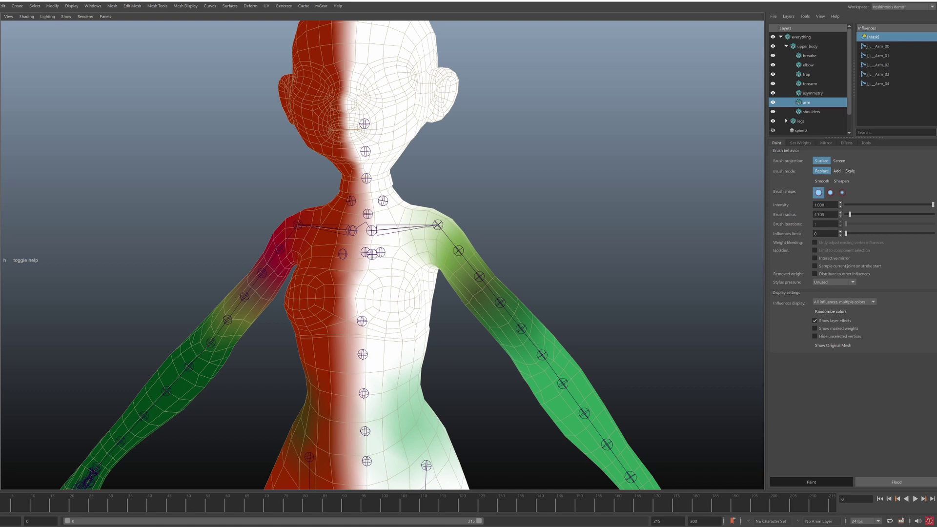
- Inspect the arm layer's mask weights and select the asymmetry layer to view its mask
{"action": "left_click_drag", "start_coordinate": [553, 228], "coordinate": [552, 235], "text": "alt"}
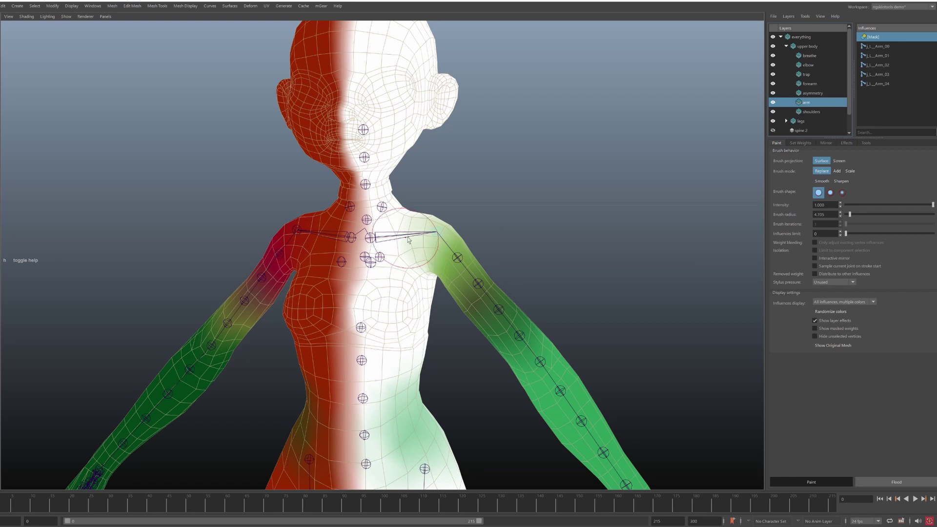
{"action": "left_click", "coordinate": [819, 93]}
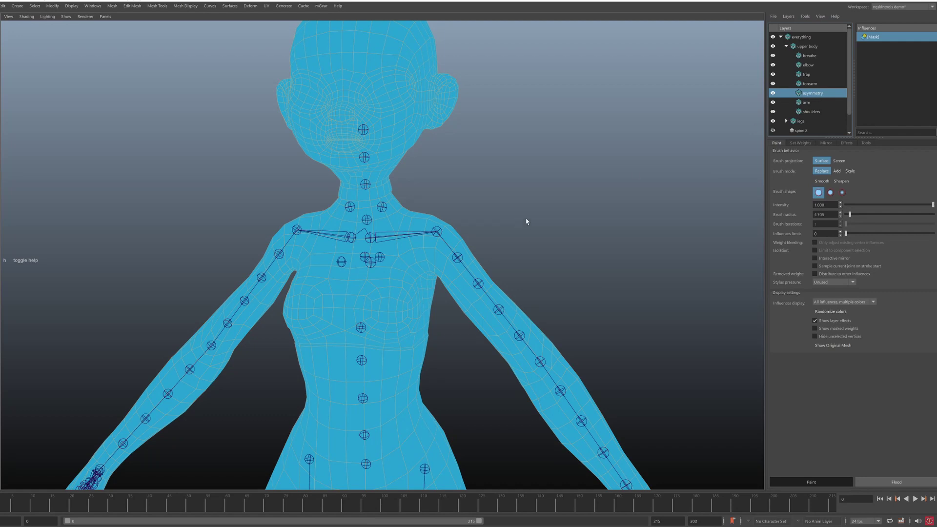
{"action": "mouse_move", "coordinate": [409, 254]}
{"action": "left_mouse_down", "text": "alt"}
{"action": "mouse_move", "coordinate": [461, 258]}
{"action": "mouse_move", "coordinate": [398, 234]}
{"action": "mouse_move", "coordinate": [464, 273]}
{"action": "mouse_move", "coordinate": [400, 237]}
{"action": "mouse_move", "coordinate": [467, 262]}
{"action": "left_mouse_up", "text": "alt"}
- Pick the j_L__Arm_01 influence directly on the posed character and paint its weights along the raised upper arm
{"action": "key", "text": "d"}
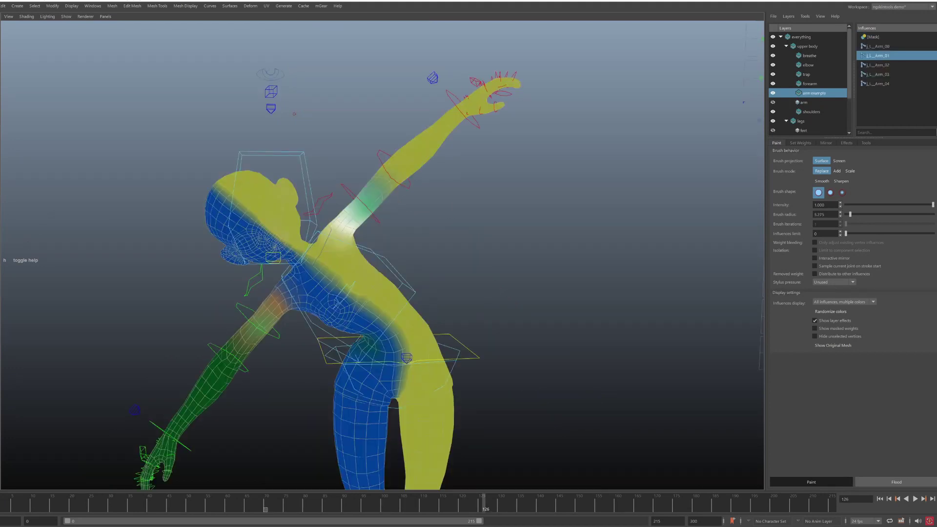
{"action": "left_click_drag", "start_coordinate": [336, 236], "coordinate": [340, 242], "text": "alt"}
{"action": "key", "text": "s"}
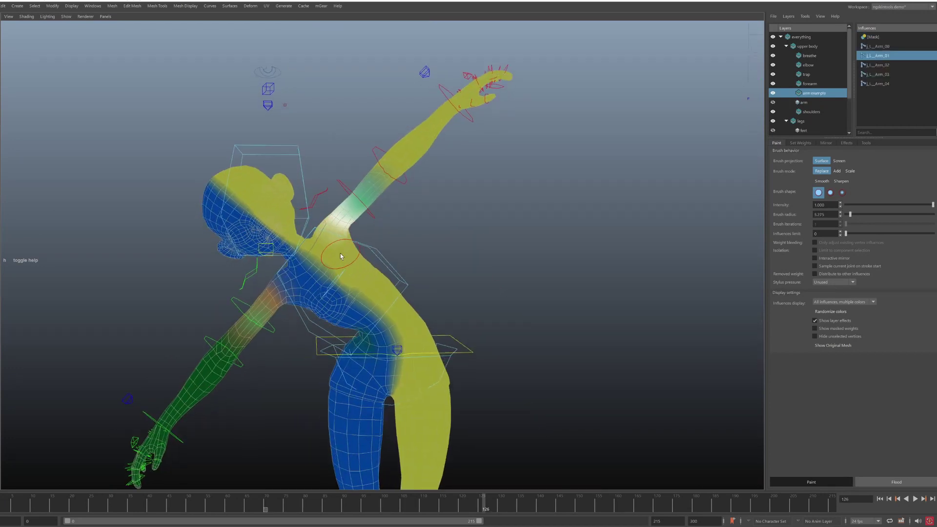
{"action": "key", "text": "s"}
{"action": "key", "text": "d"}
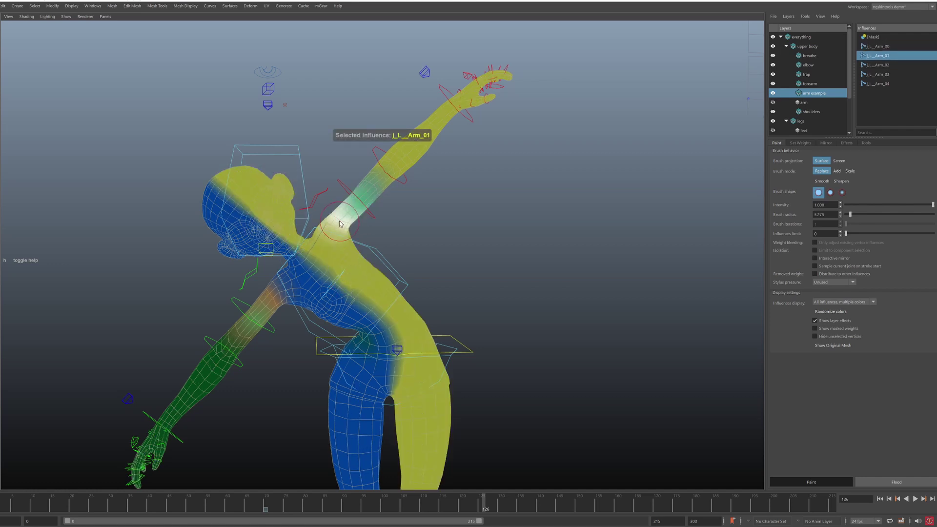
{"action": "left_click_drag", "start_coordinate": [335, 217], "coordinate": [368, 184]}
- Pick influences on the raised arm and paint j_L__Arm_00 over the shoulder and j_L__Arm_01 along the upper arm into the forearm
{"action": "key", "text": "s"}
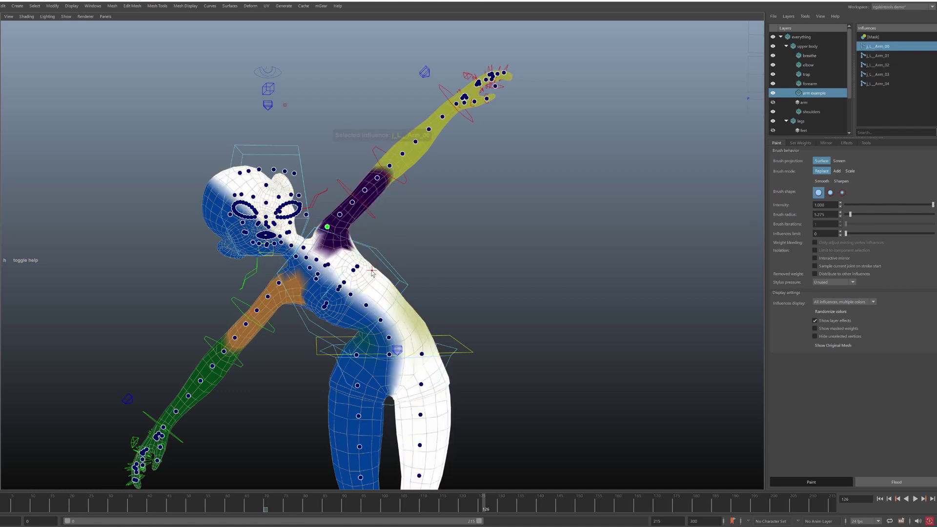
{"action": "left_click", "coordinate": [380, 299]}
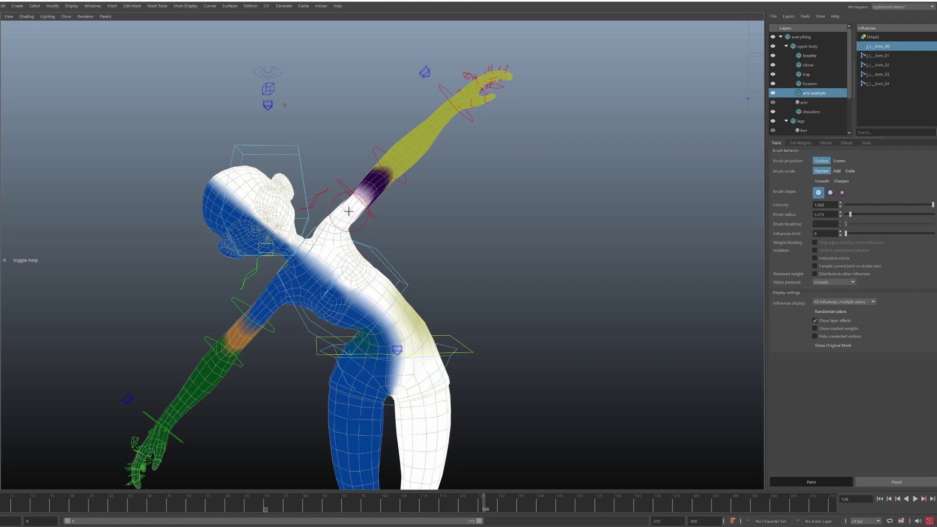
{"action": "key", "text": "s"}
{"action": "left_click", "coordinate": [370, 190]}
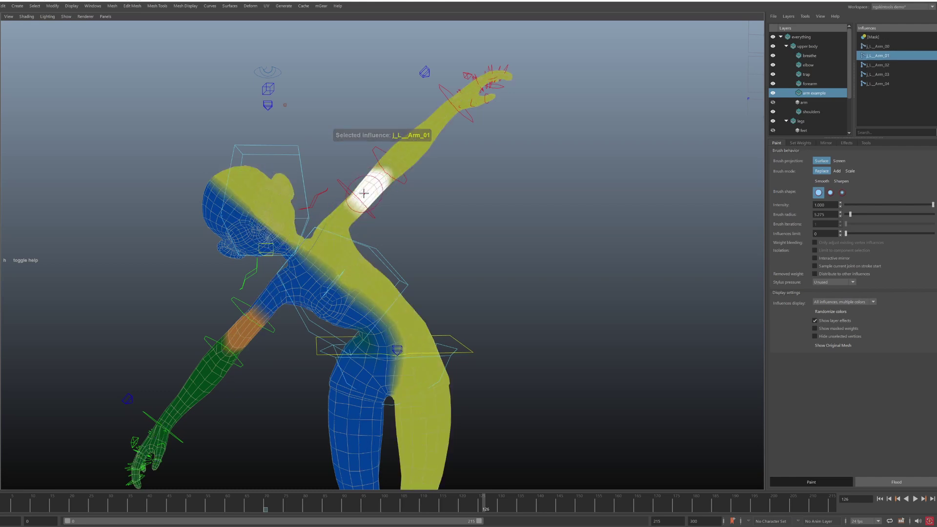
{"action": "left_click_drag", "start_coordinate": [367, 189], "coordinate": [424, 140]}
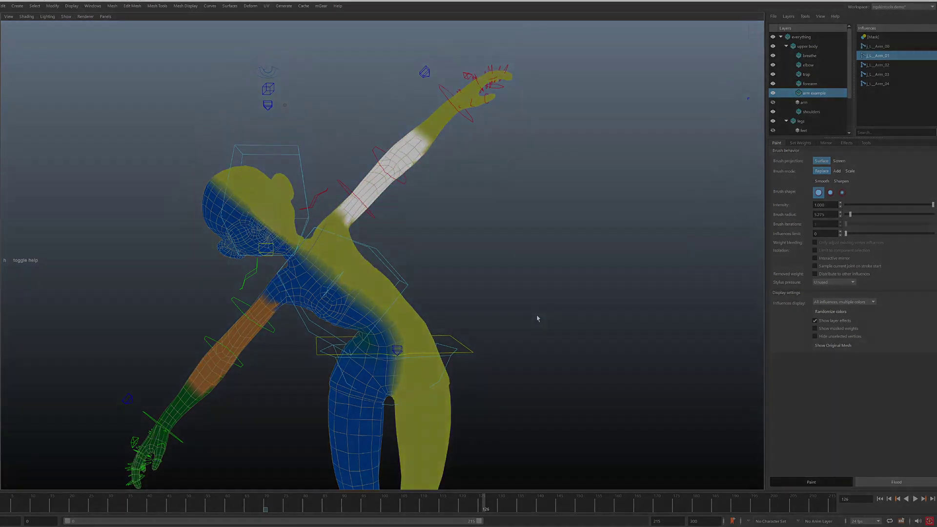